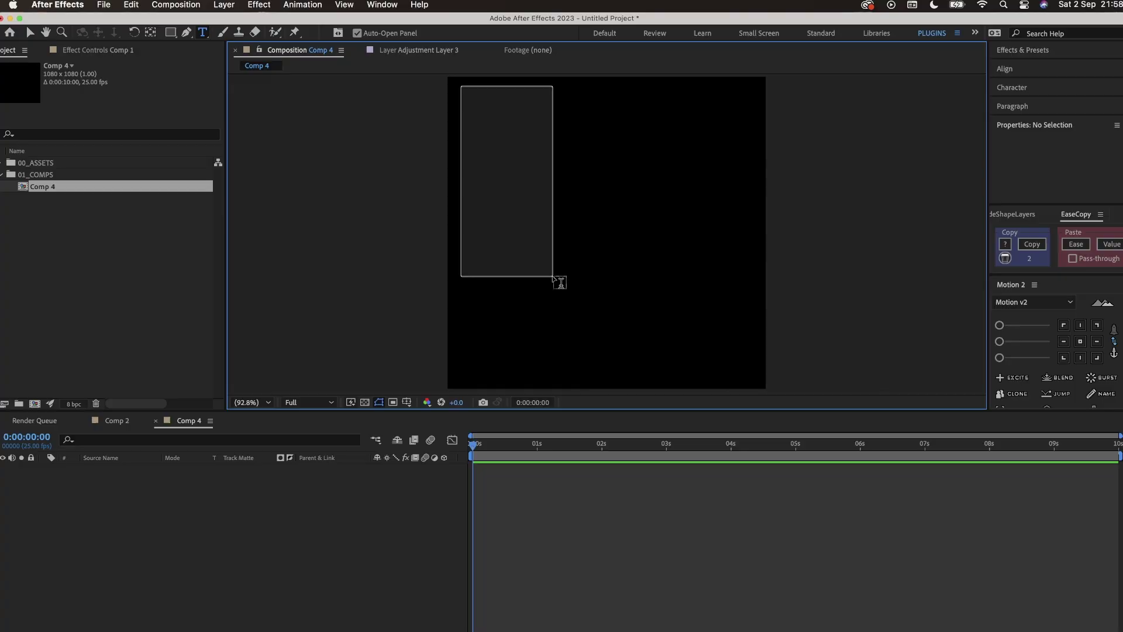
Draw a text box and type ROLLING in Dharma Gothic C Heavy
drag(553, 277, 747, 385)
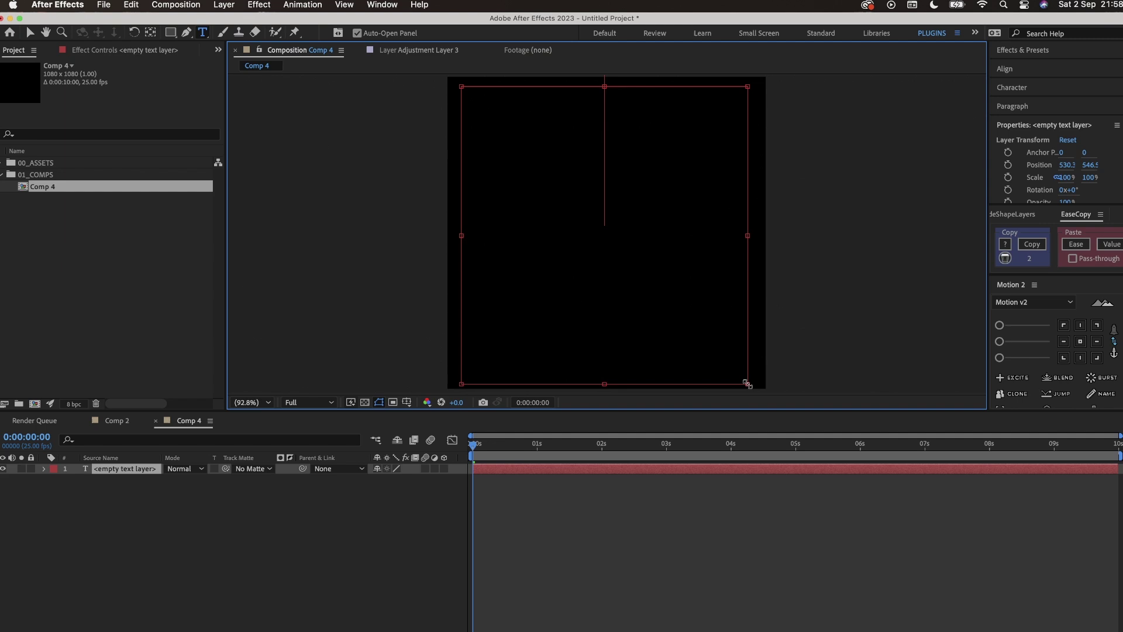
click(1030, 89)
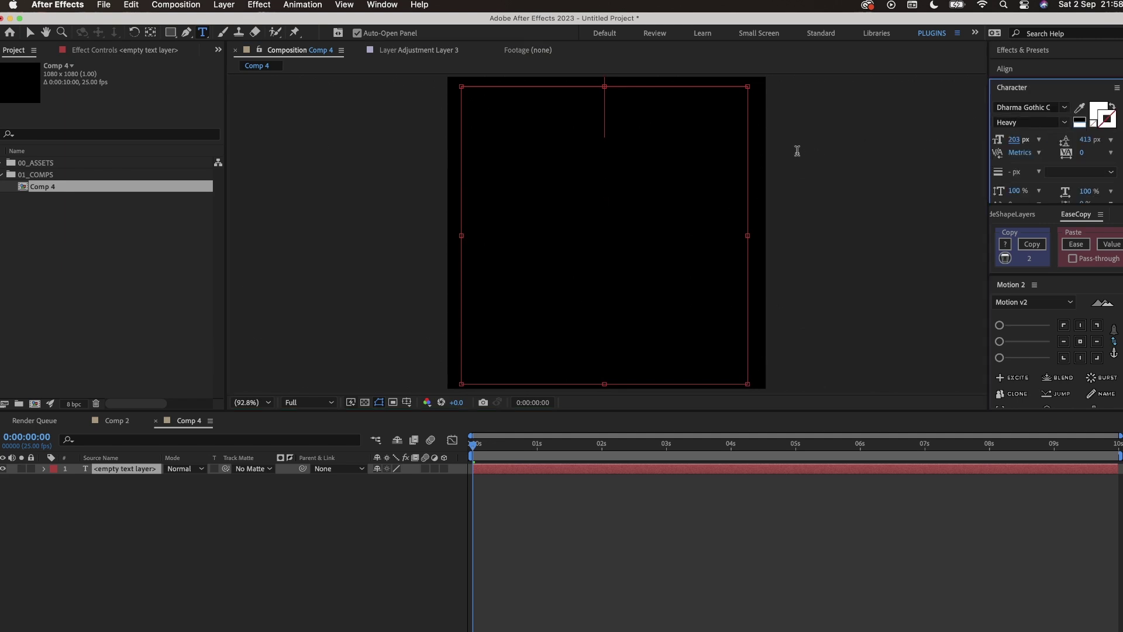
text(ROLLING)
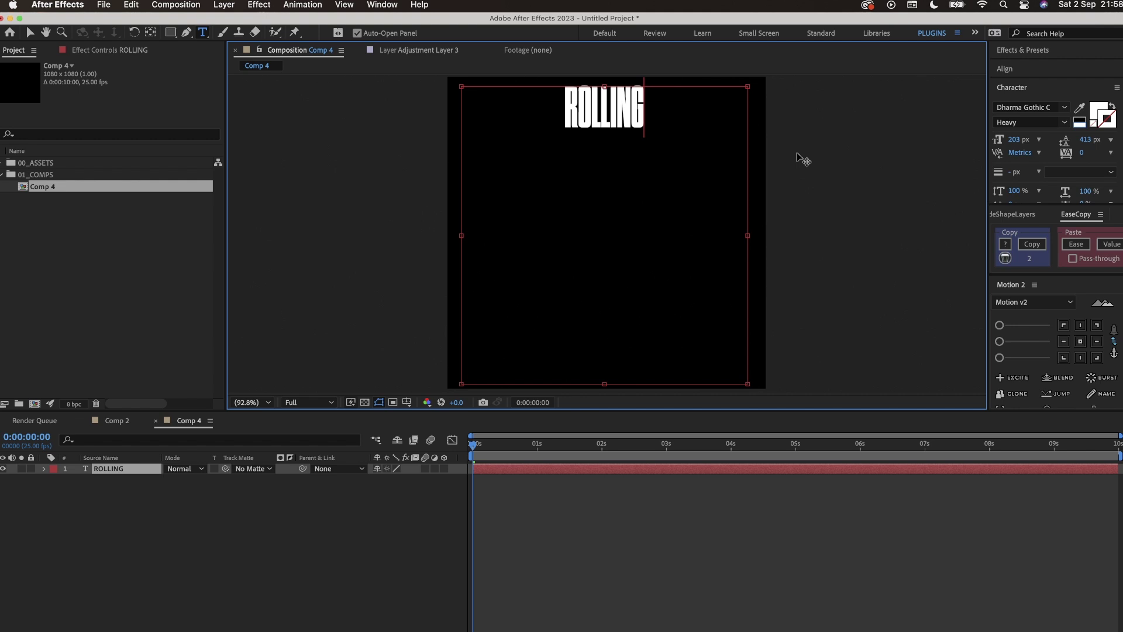
Enlarge the ROLLING font size until the text spans the composition's width
drag(655, 103, 549, 103)
key(super+c)
drag(1014, 139, 1107, 153)
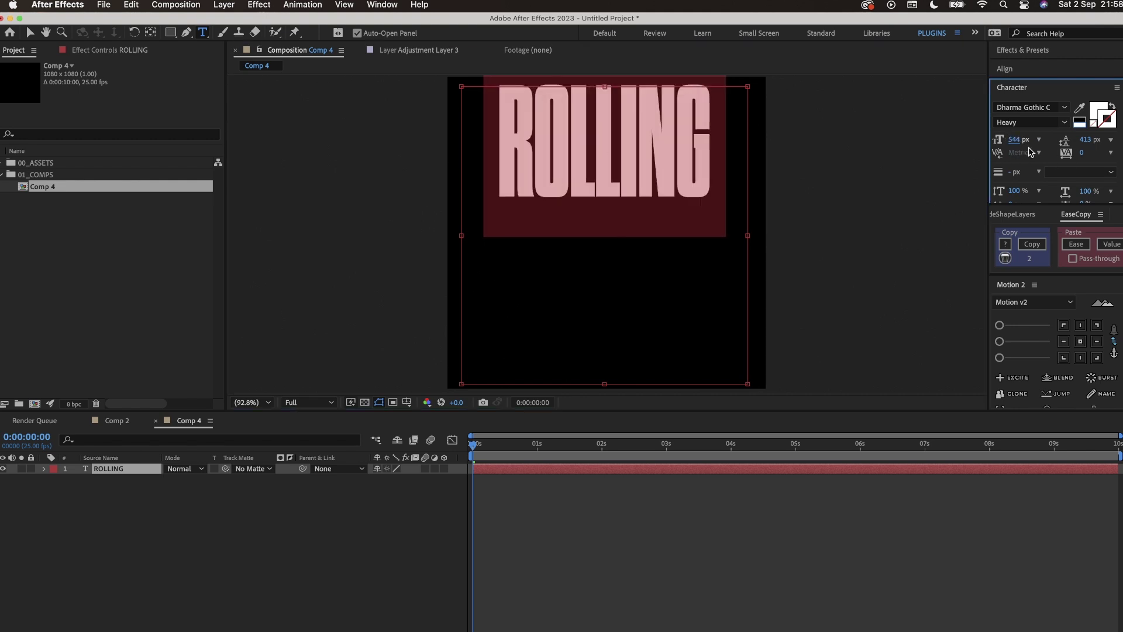
drag(1010, 139, 1047, 140)
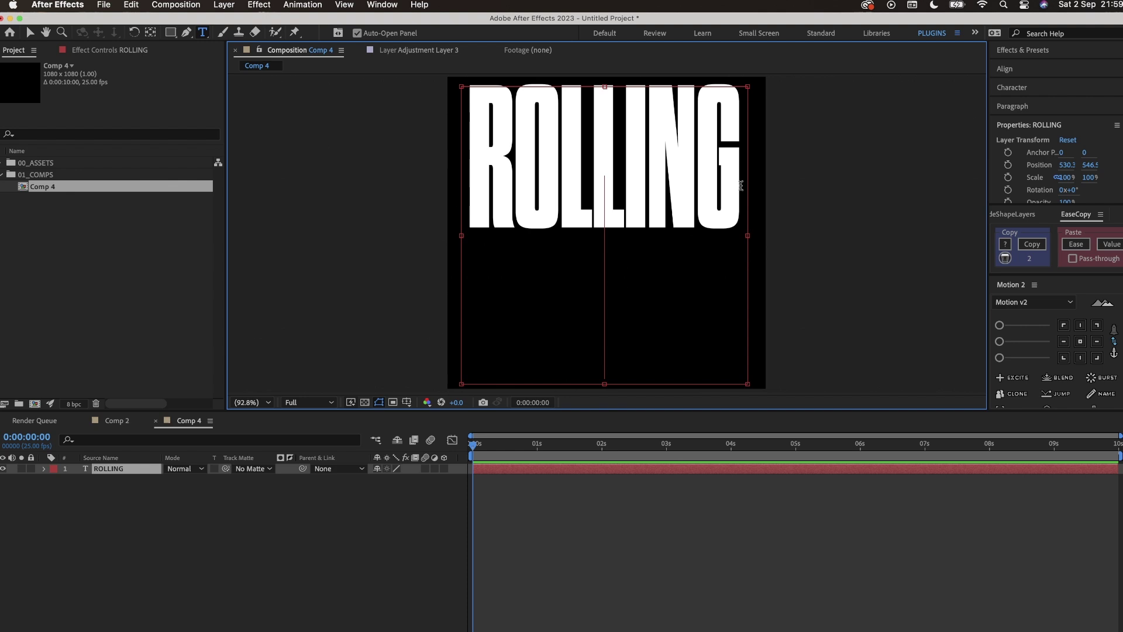
Paste a second ROLLING line and widen the leading to 521 px
key(super+v)
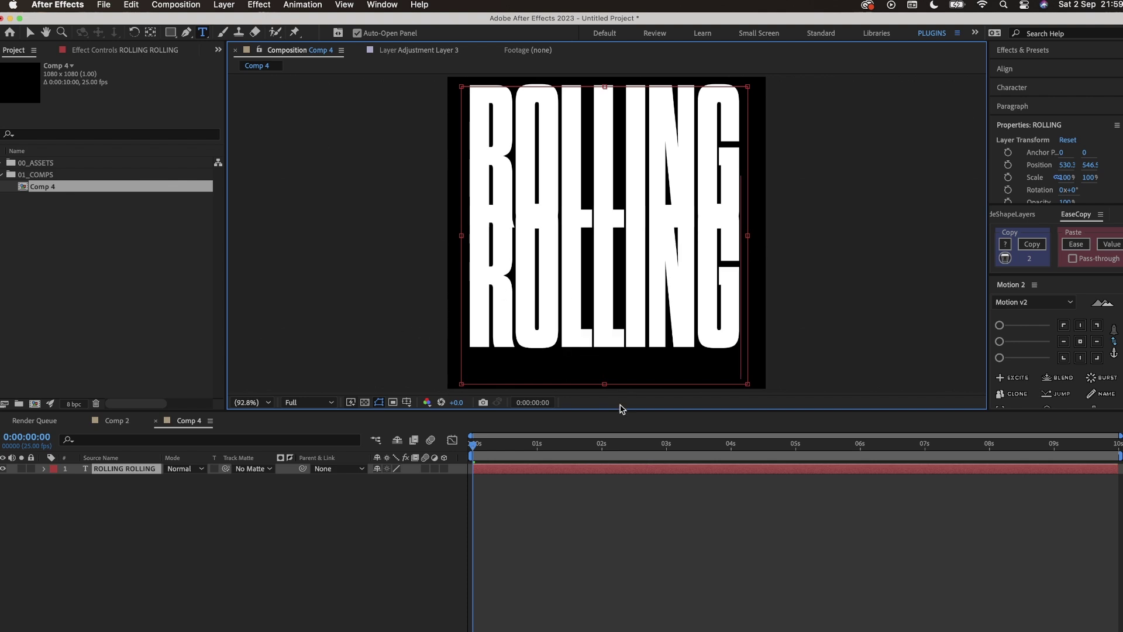
drag(604, 383, 604, 390)
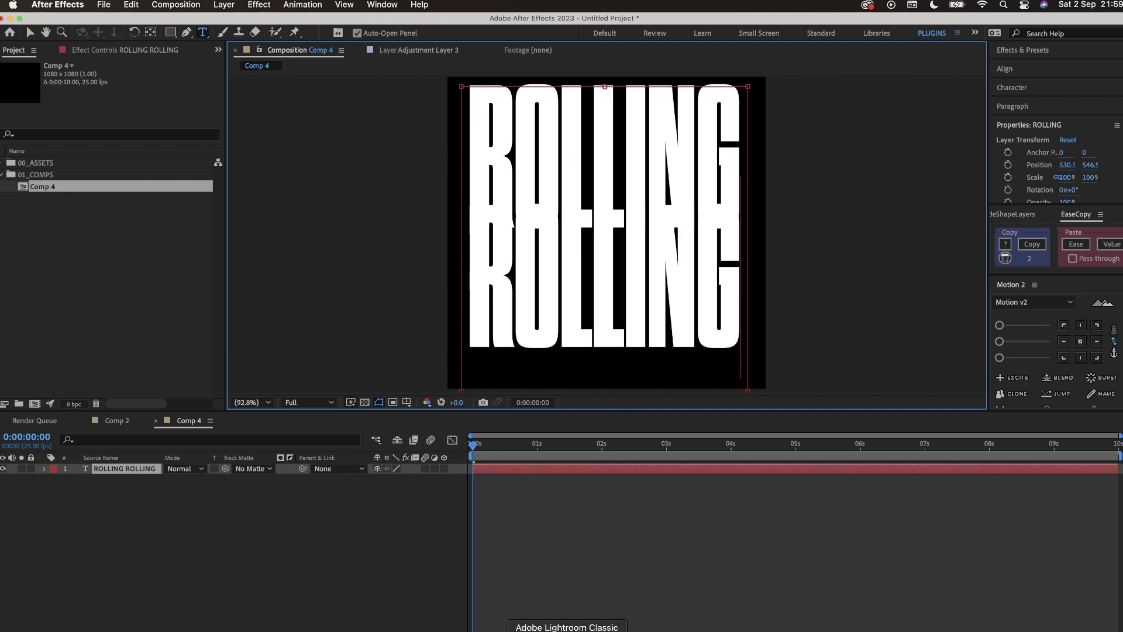
drag(87, 470, 575, 401)
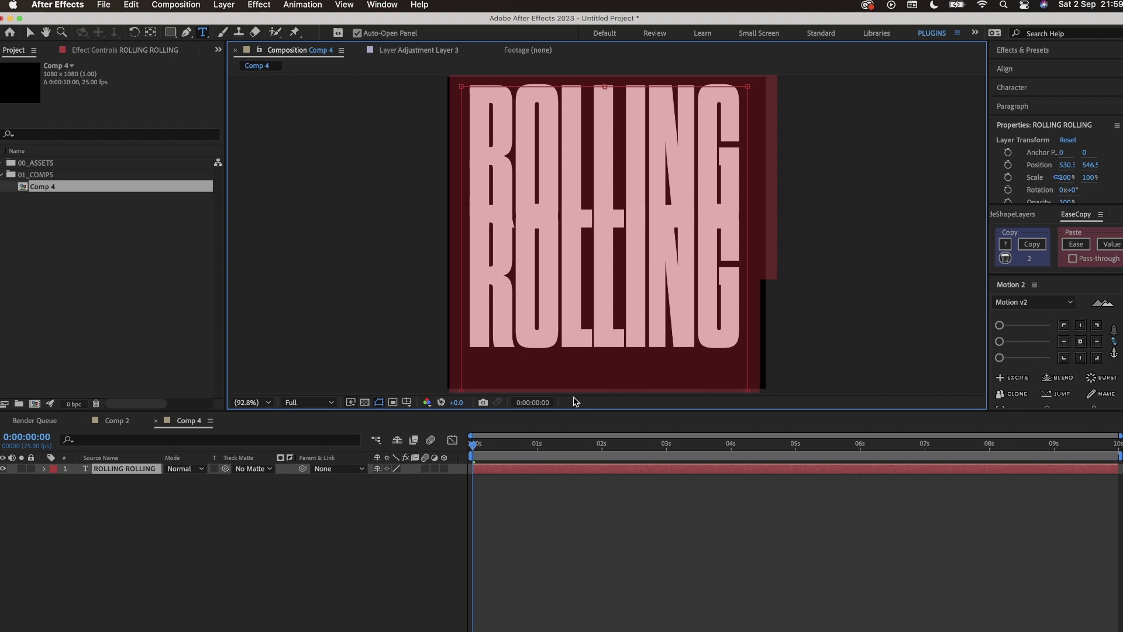
click(1027, 86)
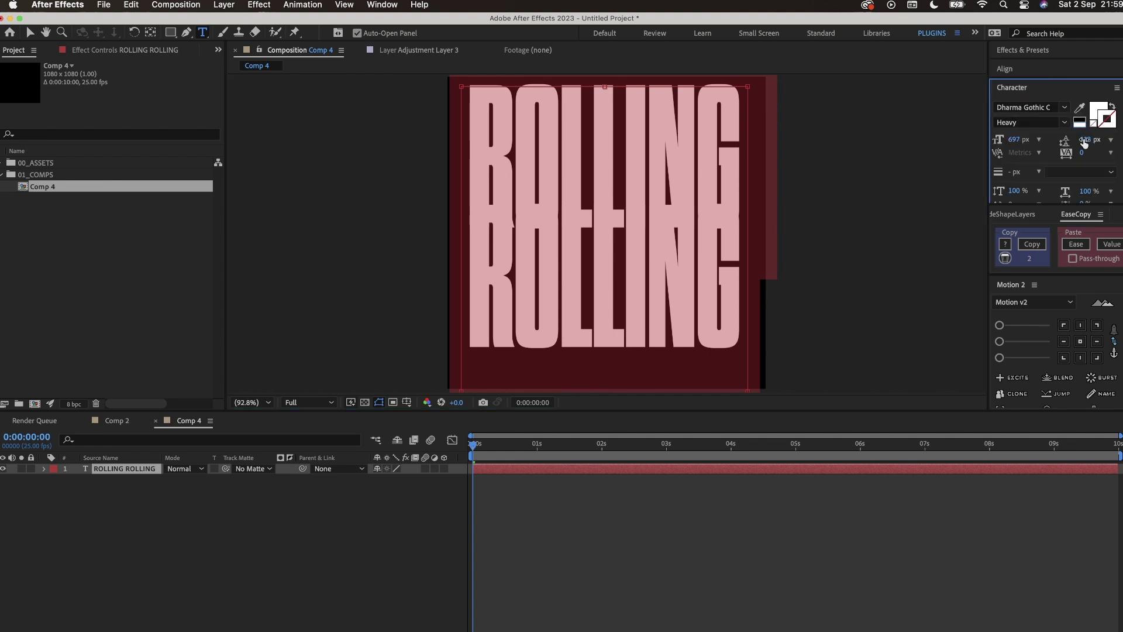
drag(1085, 140, 1110, 139)
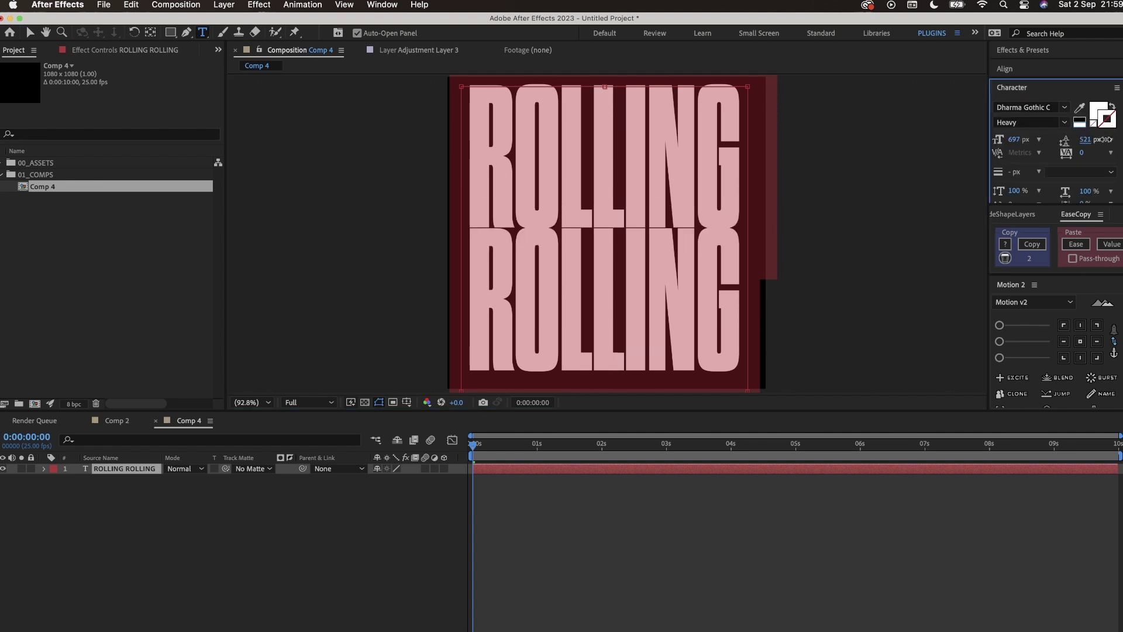
Paste additional ROLLING lines below the second line
double_click(86, 470)
key(super+c)
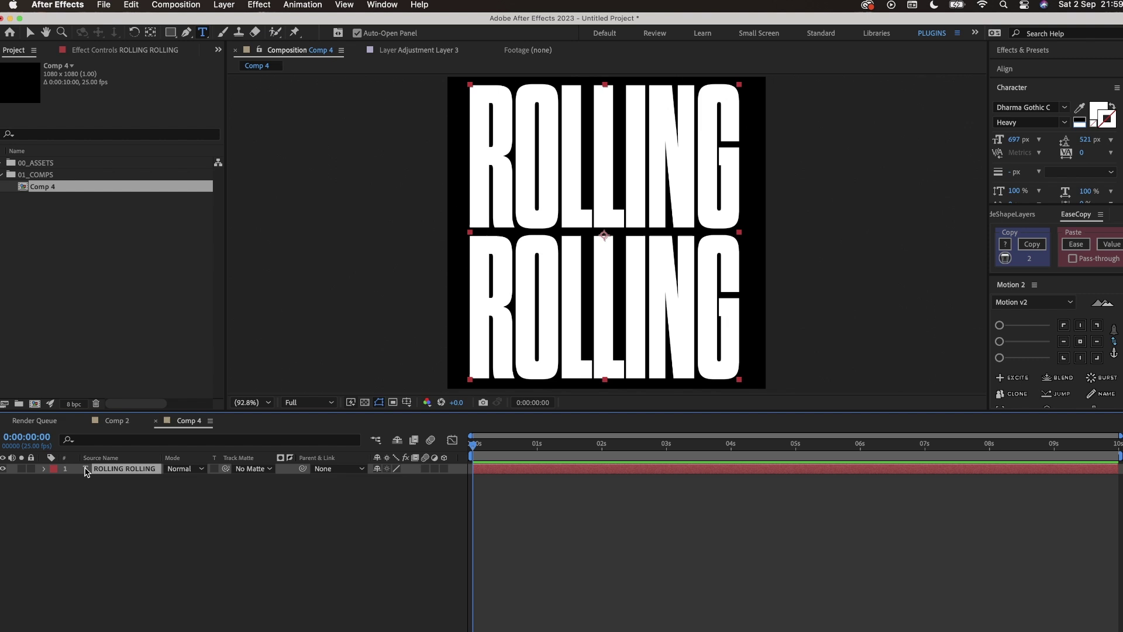
click(742, 311)
key(Return)
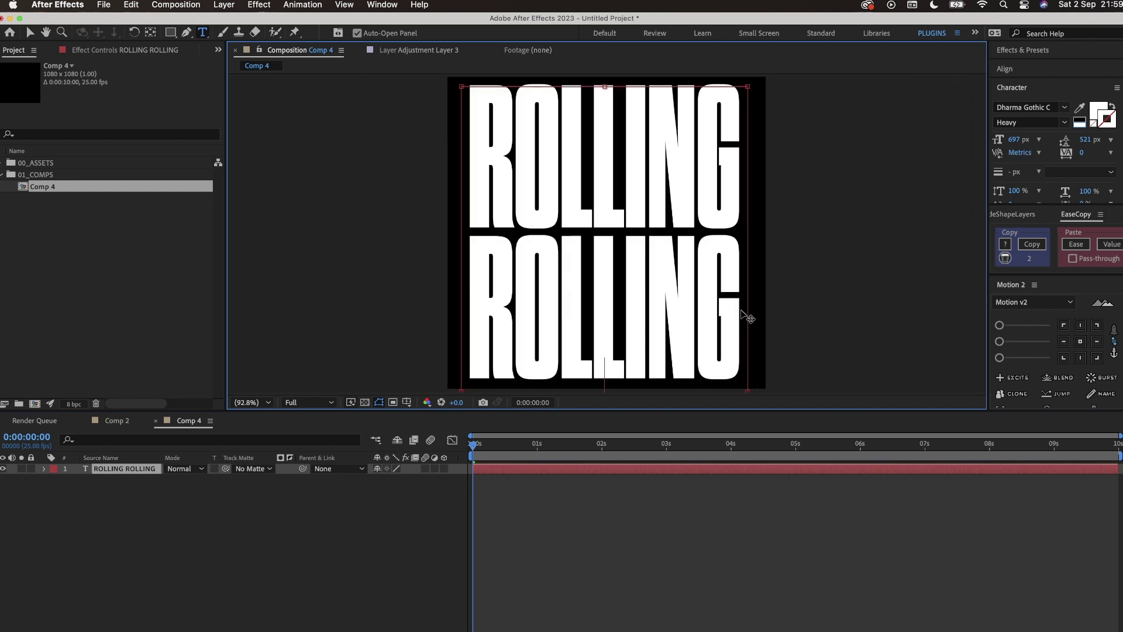
key(super+v)
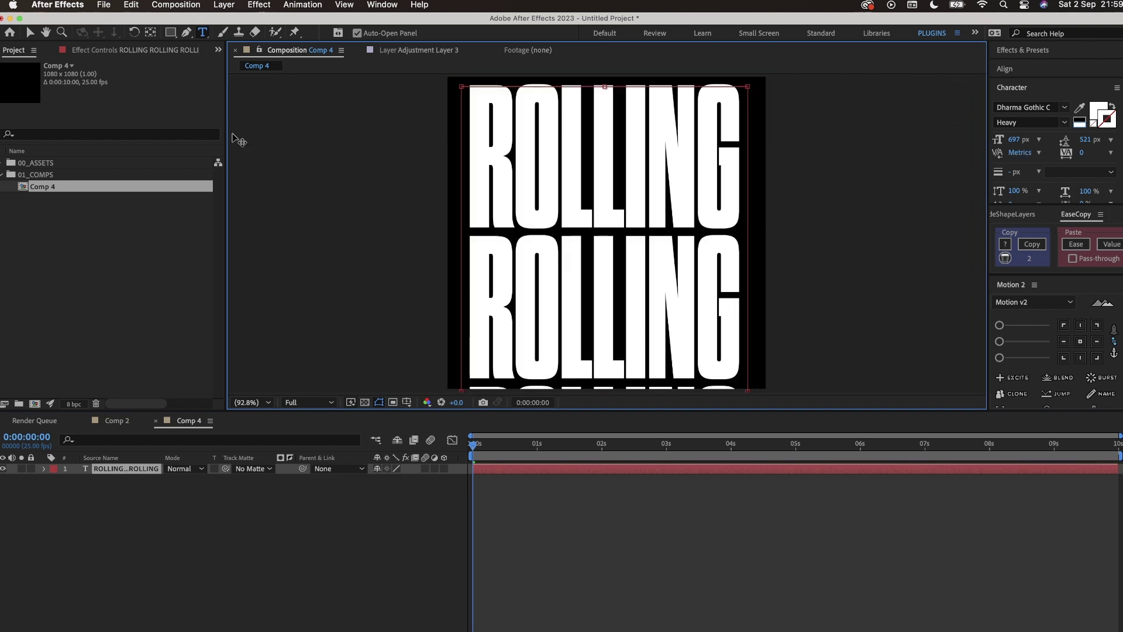
Enable Position keyframing on the ROLLING layer and move the keyframe to 4 seconds
click(30, 32)
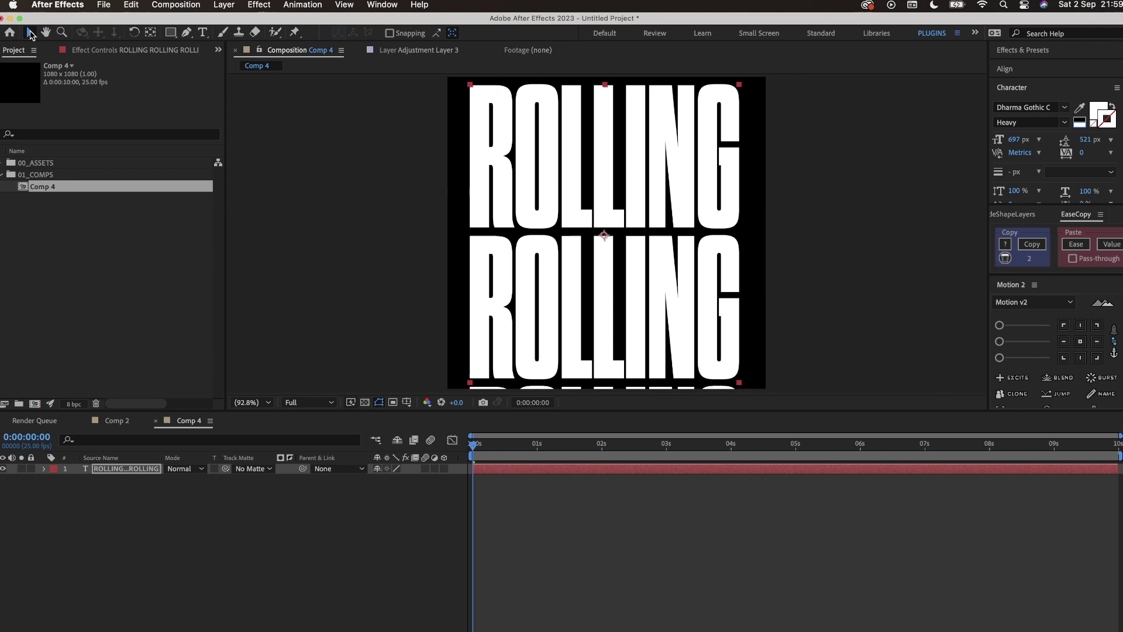
click(133, 469)
key(p)
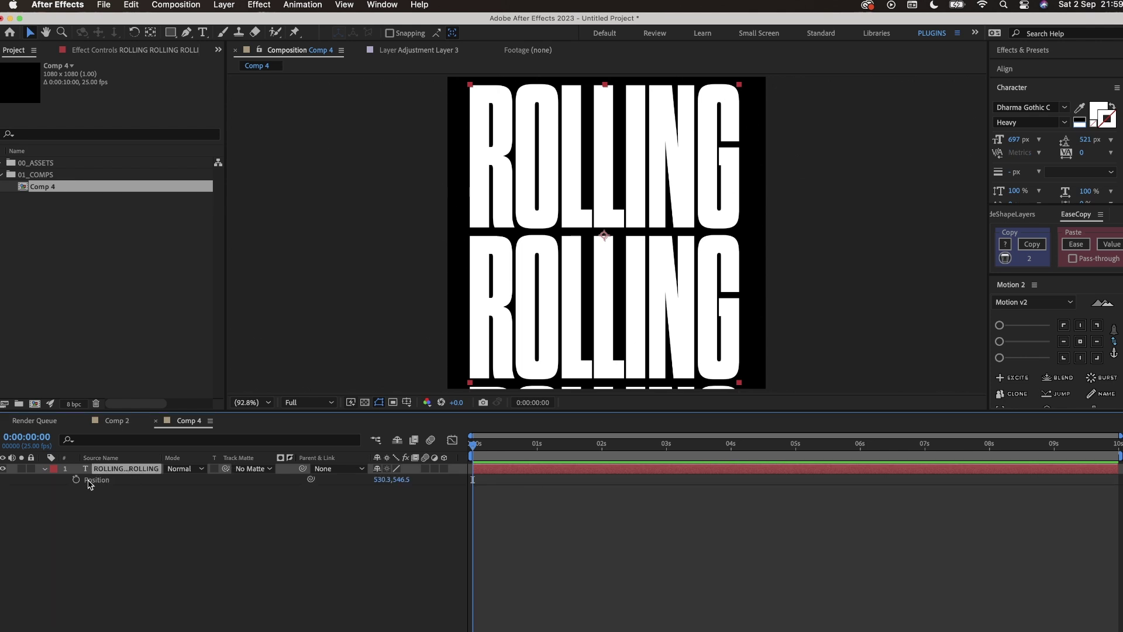
click(77, 480)
click(581, 486)
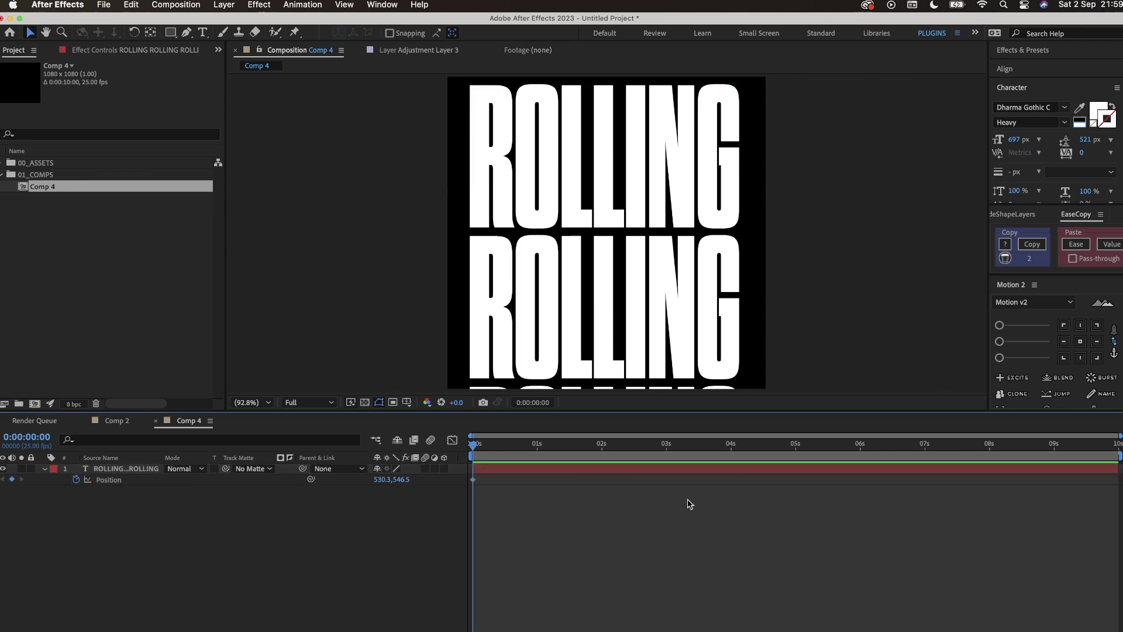
drag(473, 480, 731, 480)
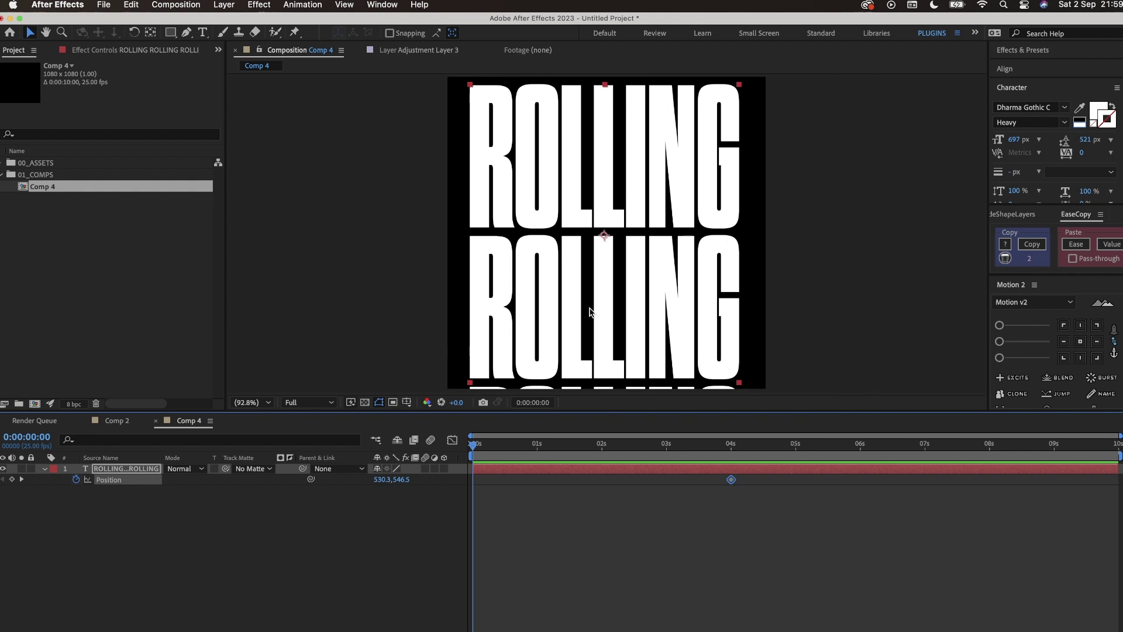
Place the text above the frame at 0 s and below it at 4 s
drag(581, 331, 582, 200)
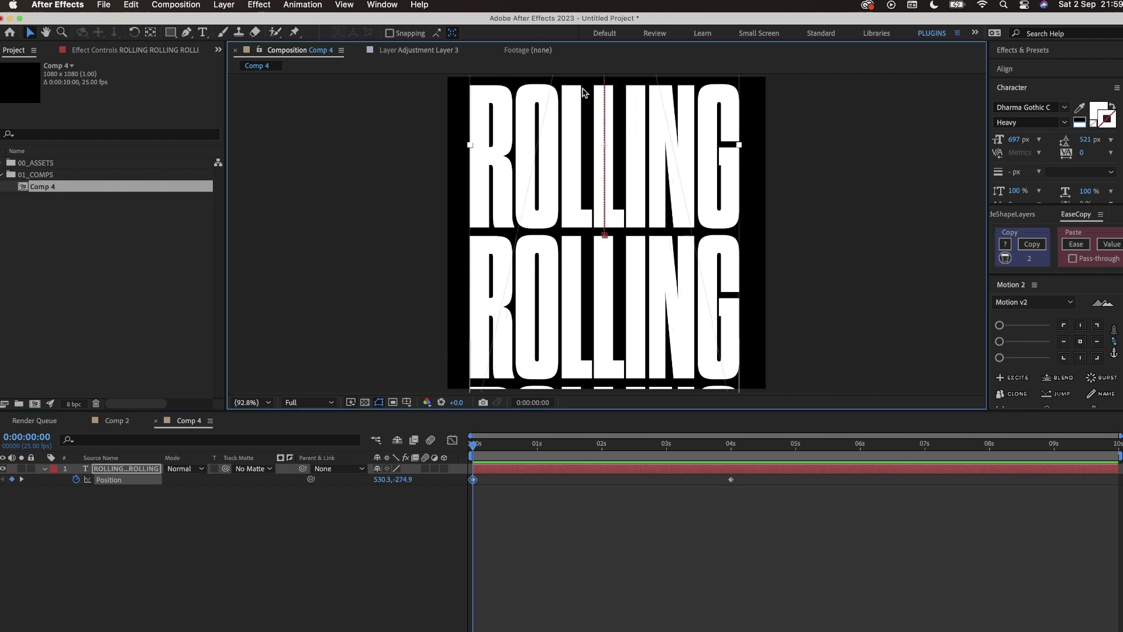
drag(583, 91, 566, 53)
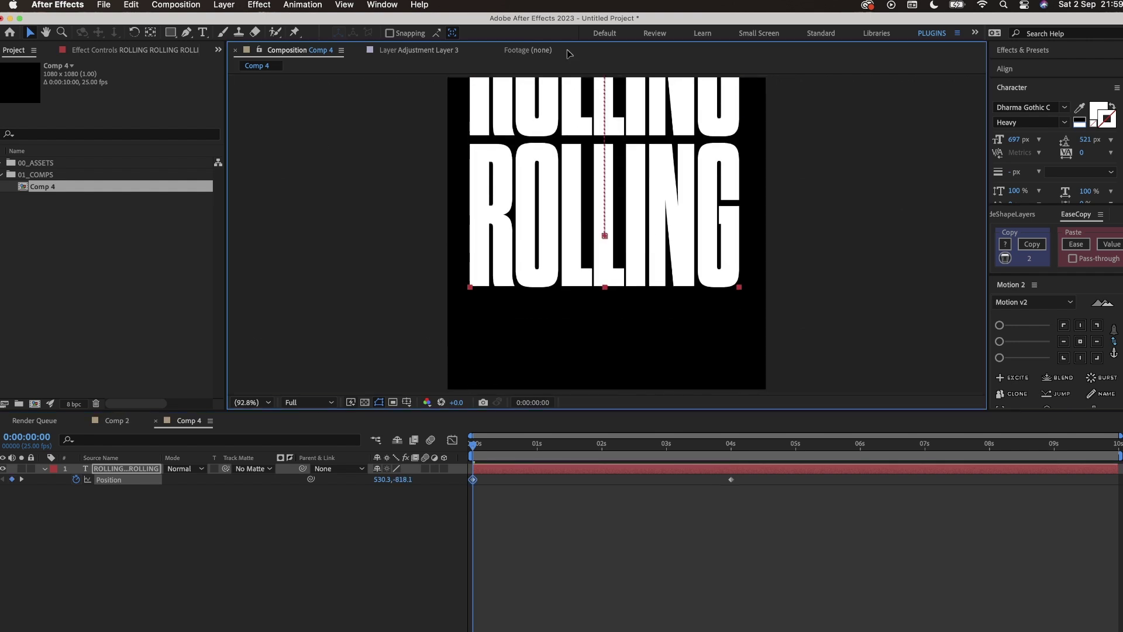
drag(566, 202, 570, 65)
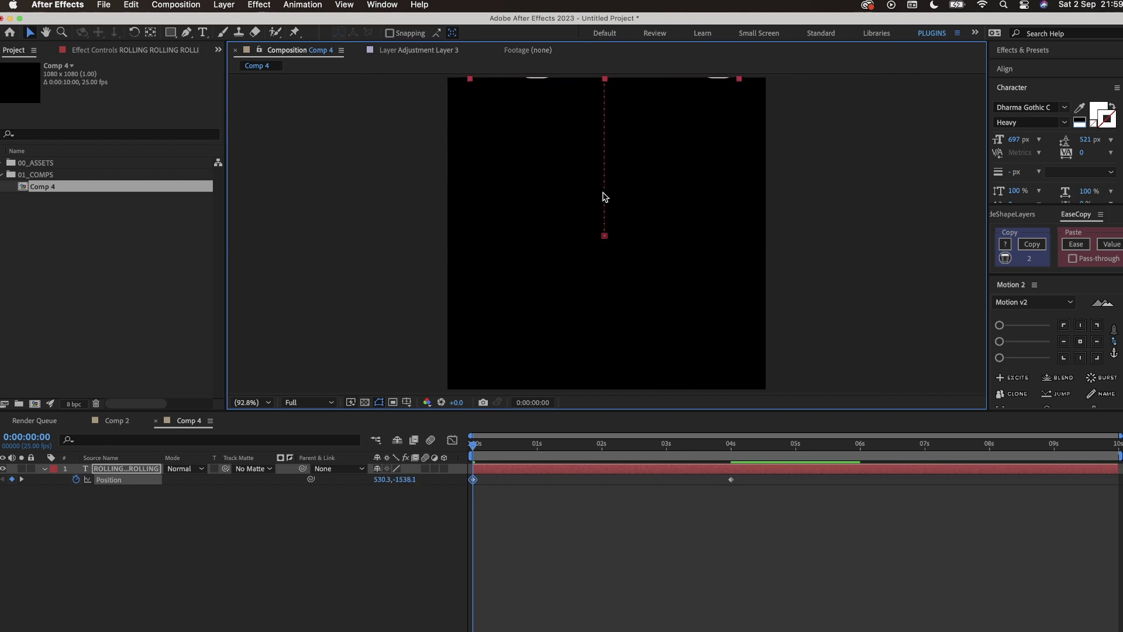
click(732, 448)
drag(631, 197, 616, 495)
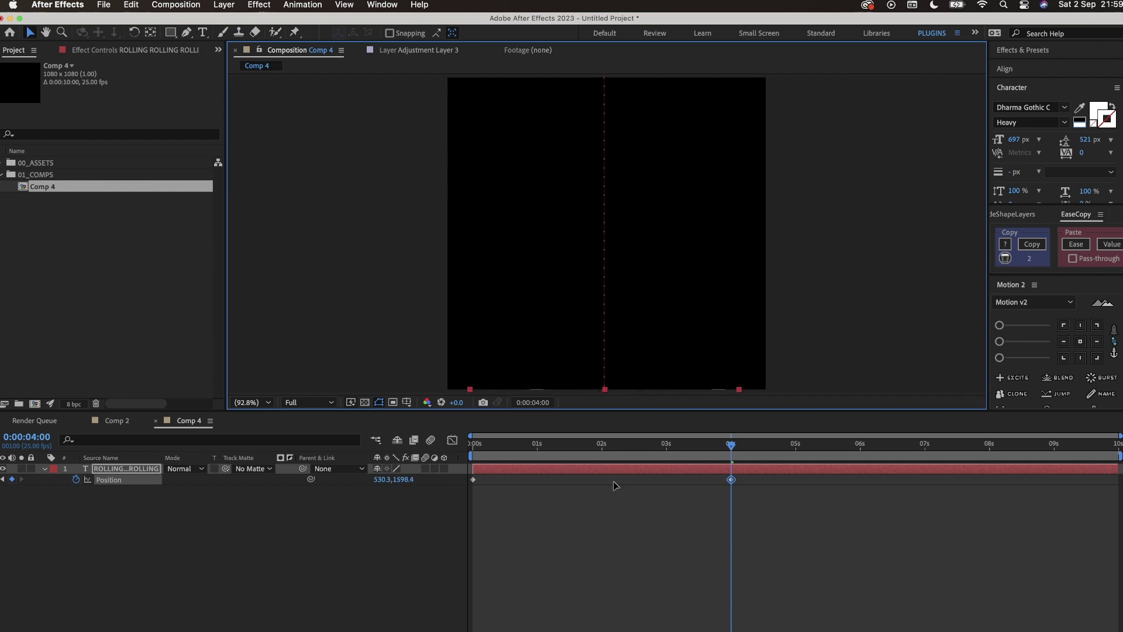
Apply a Warp effect (Bulge, Vertical axis, Bend 100) to the ROLLING text, then scrub to check it
click(126, 468)
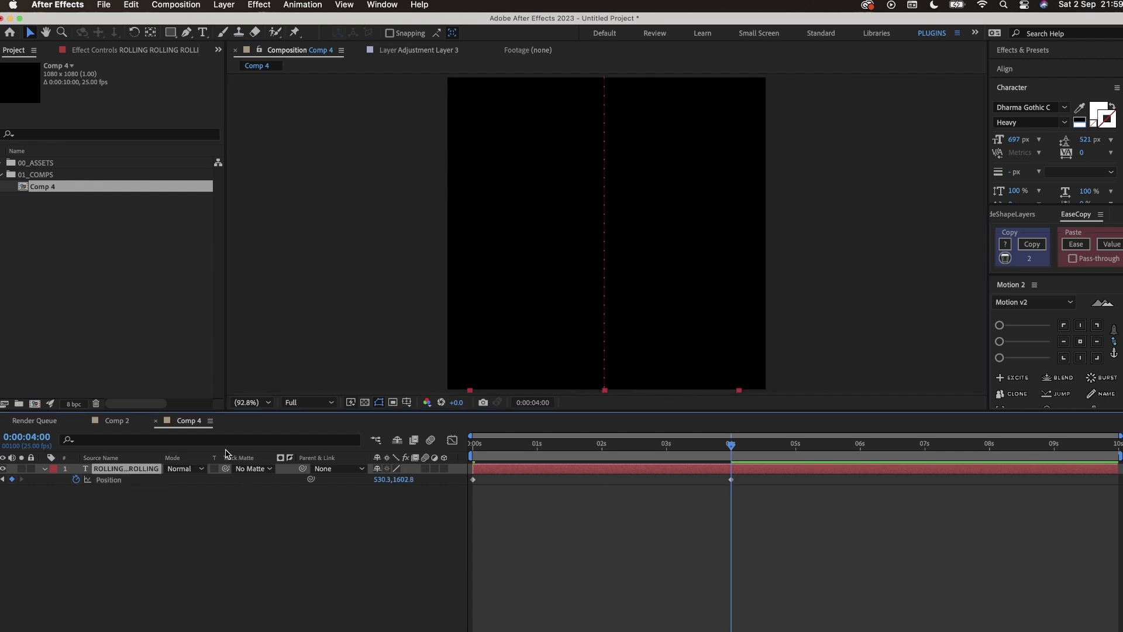
click(597, 448)
click(223, 4)
mouse_move(259, 4)
mouse_move(265, 229)
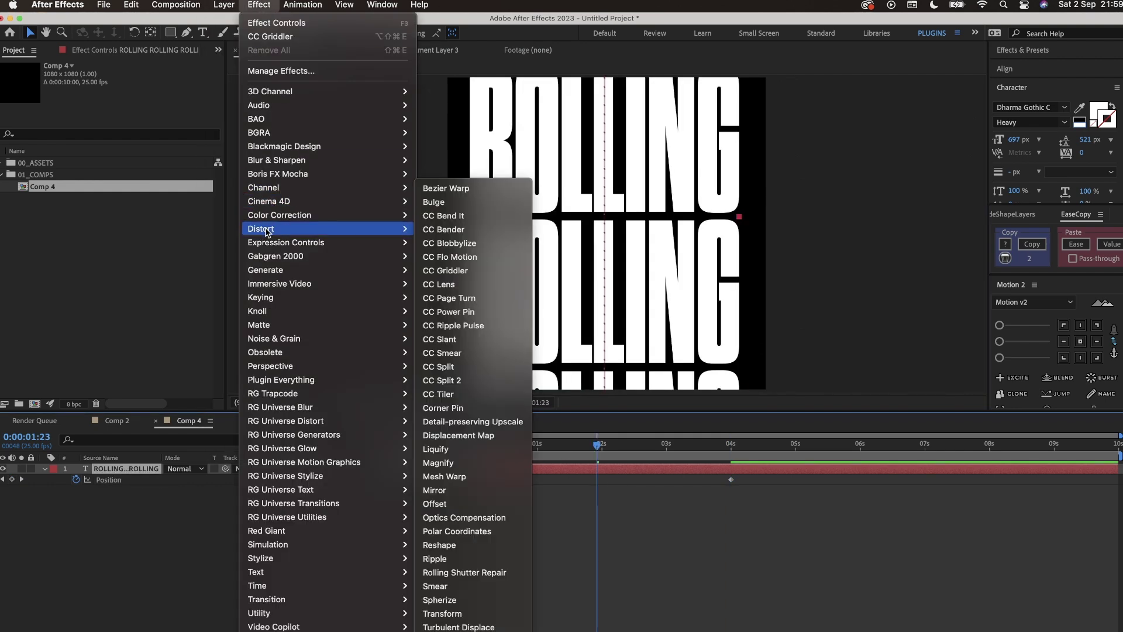
click(430, 619)
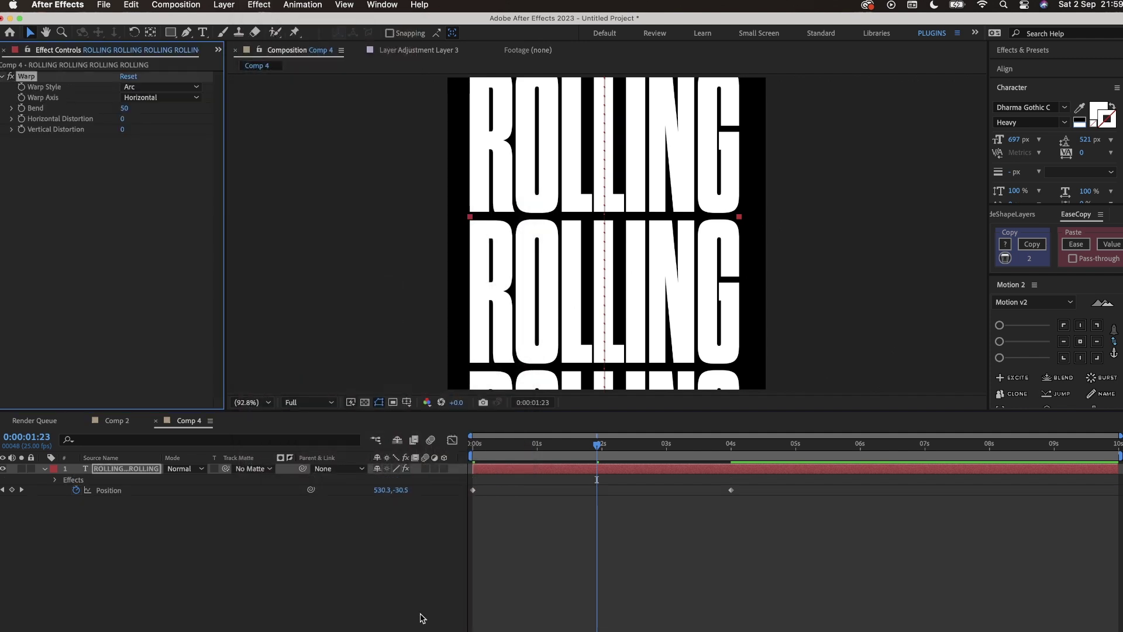
click(159, 87)
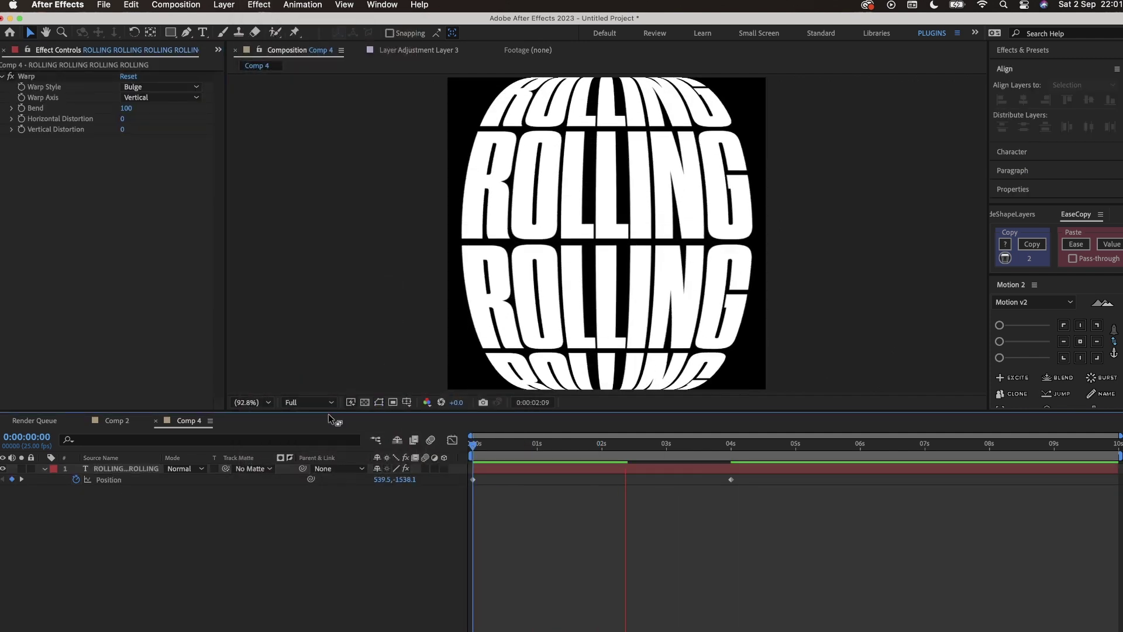
drag(514, 444, 540, 446)
Stretch the text box, paste more ROLLING lines, and preview from the start
double_click(609, 118)
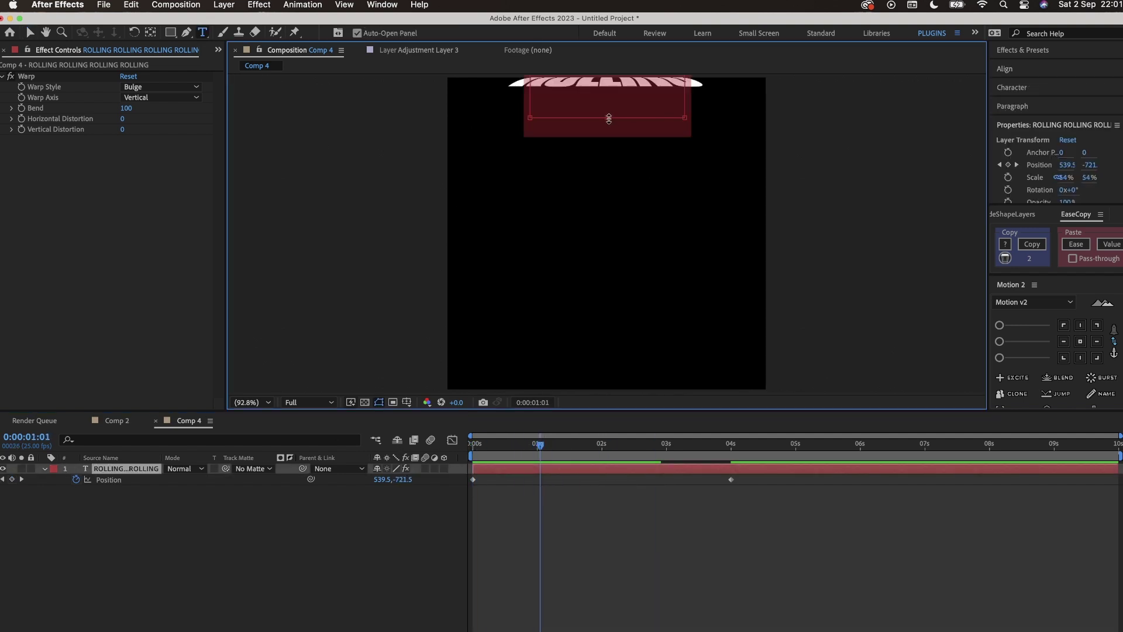
drag(608, 119, 591, 408)
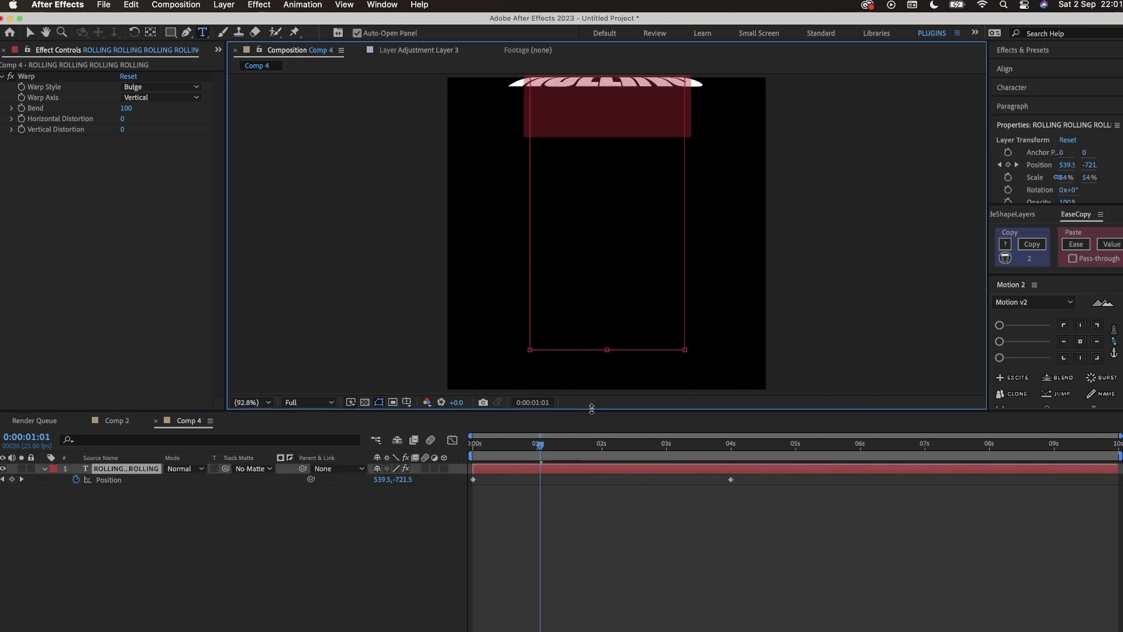
click(690, 116)
key(Return)
text(ROLLING ROLLING ROLLING ROLLING)
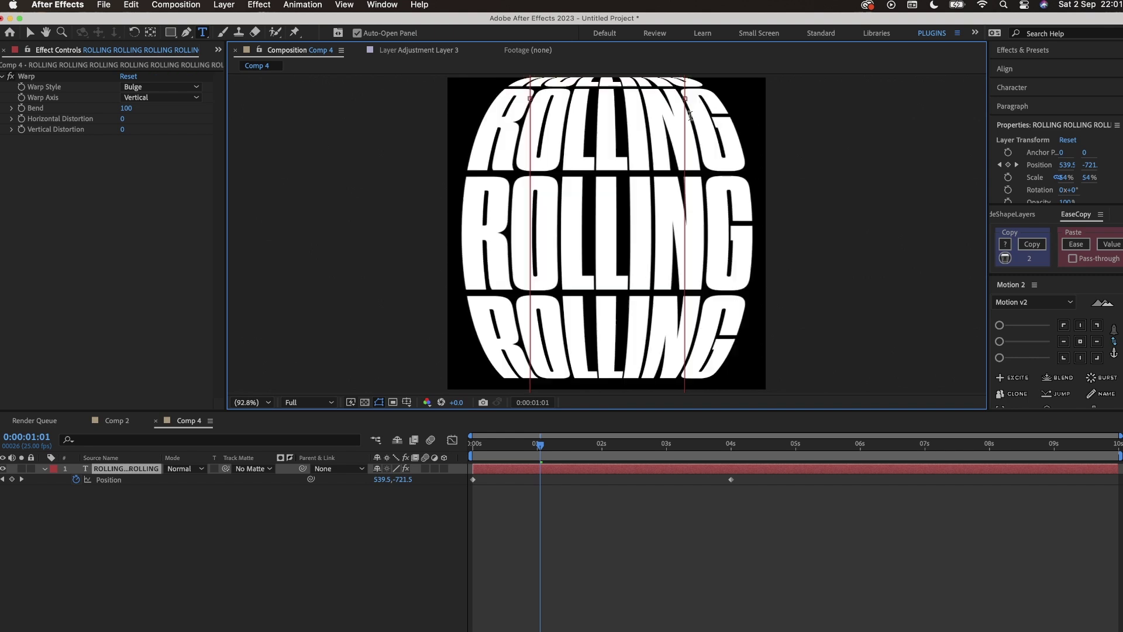
click(28, 34)
key(Home)
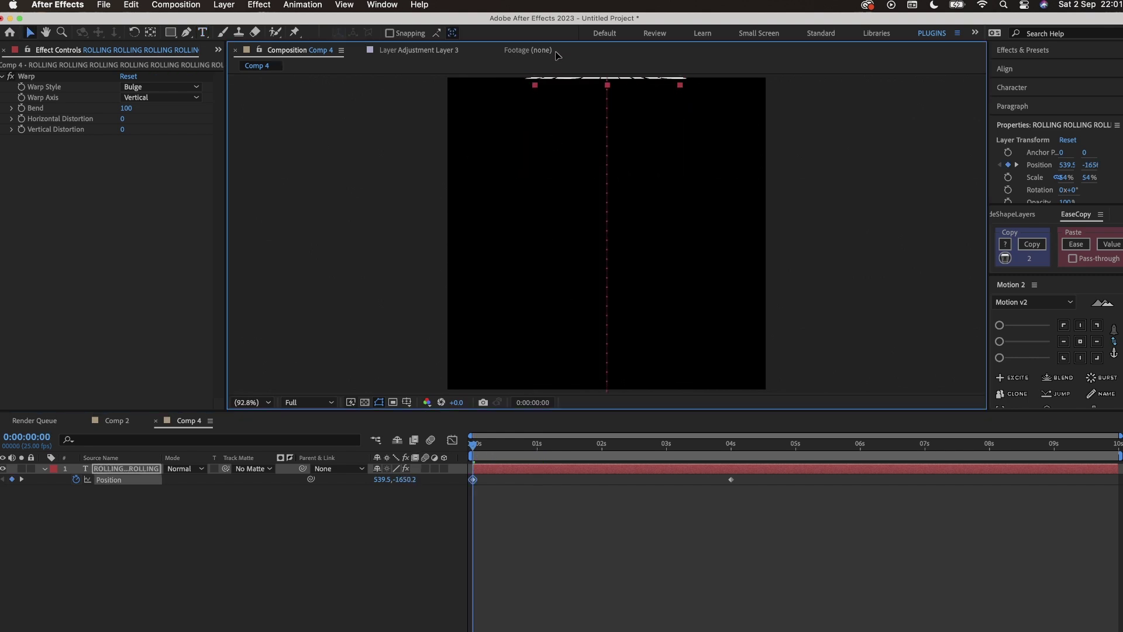
key(space)
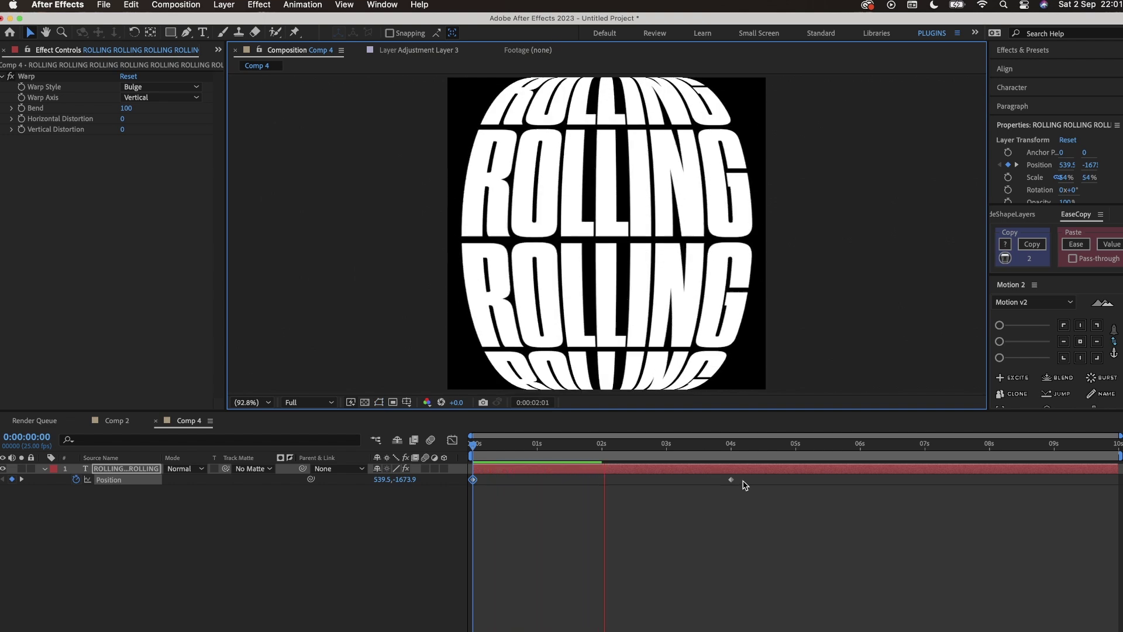
Move the end Position keyframe to 5 seconds and preview the slower scroll
drag(731, 479, 418, 464)
click(796, 447)
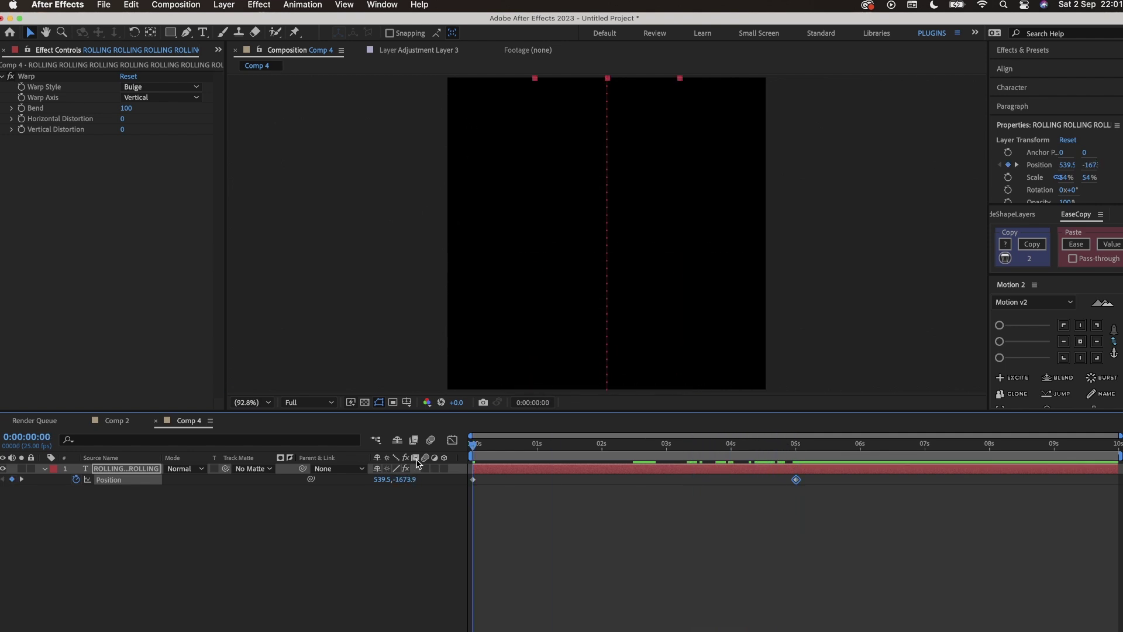
key(space)
click(86, 469)
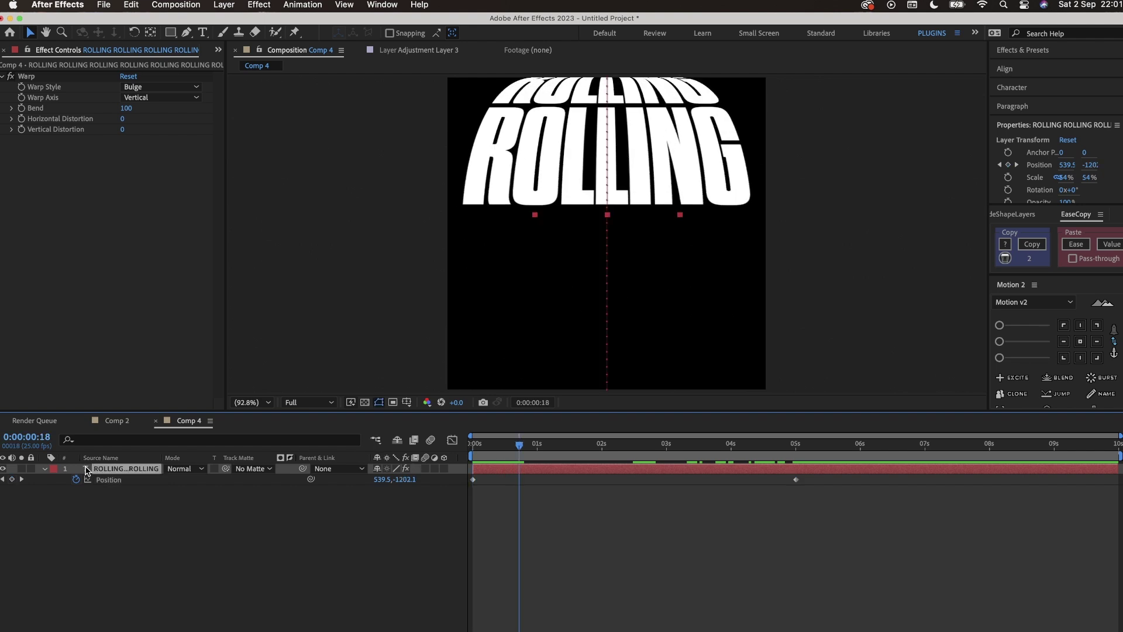
Extend the text box below the comp and paste another set of ROLLING lines
double_click(86, 470)
drag(606, 269, 609, 403)
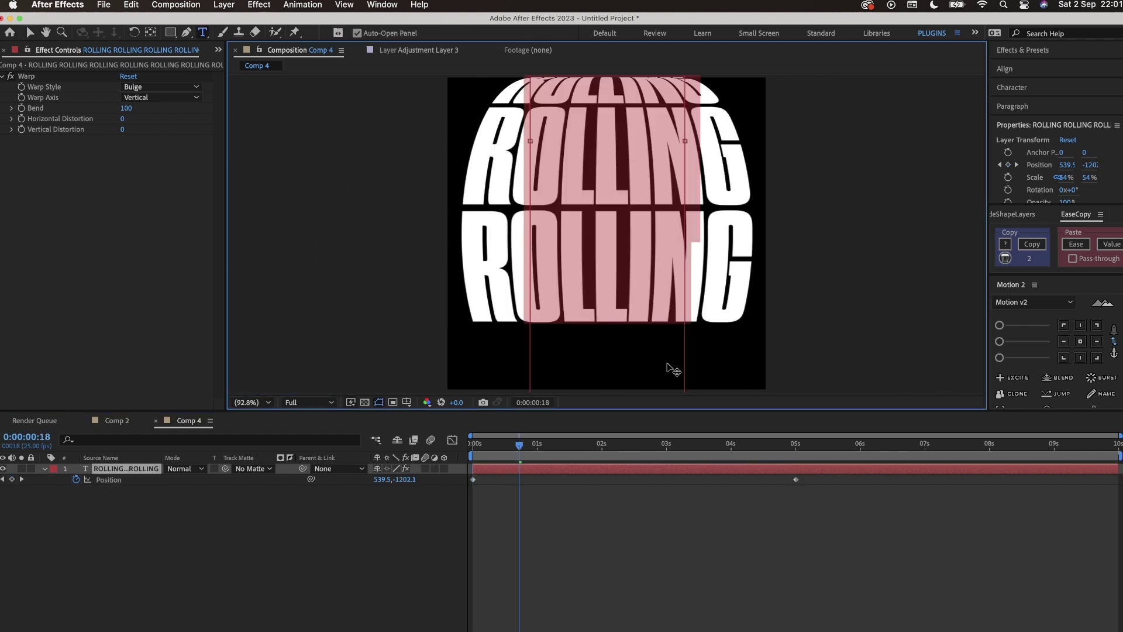
click(690, 304)
key(Return)
key(super+v)
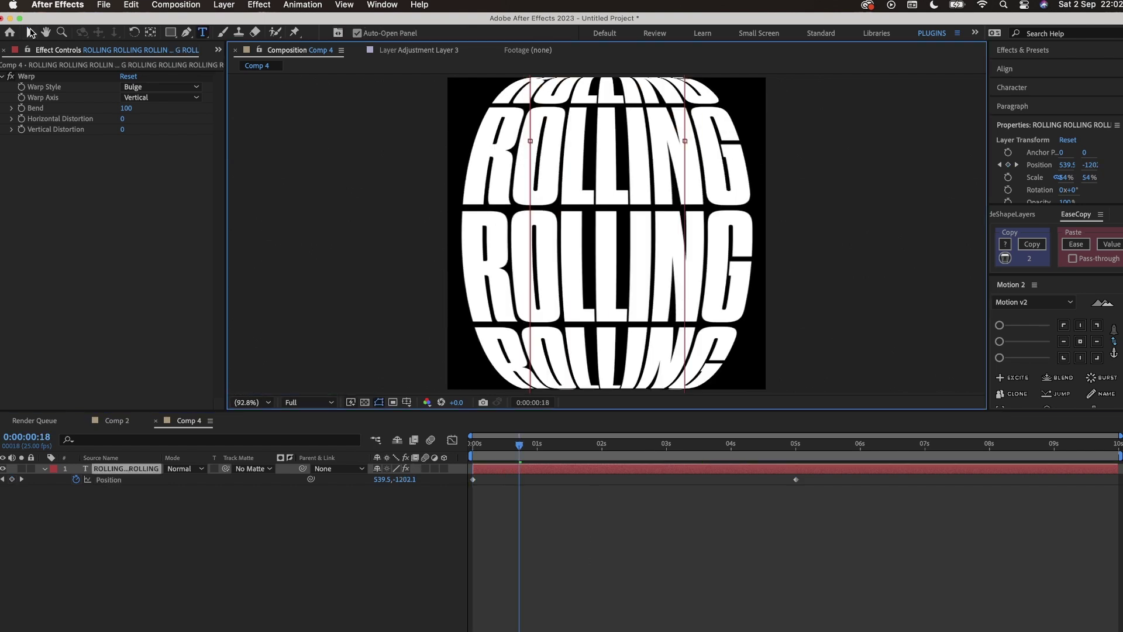
click(31, 32)
At frame 0, move the taller text stack fully above the composition
drag(496, 447, 399, 448)
drag(559, 260, 565, 23)
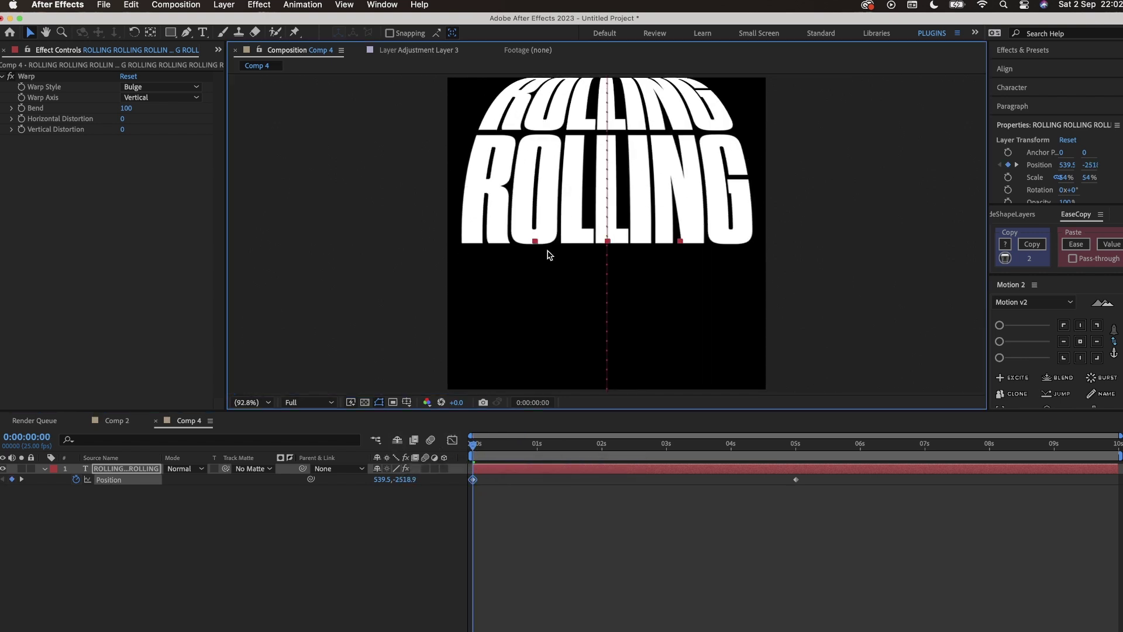
double_click(545, 229)
drag(606, 256, 551, 601)
click(31, 32)
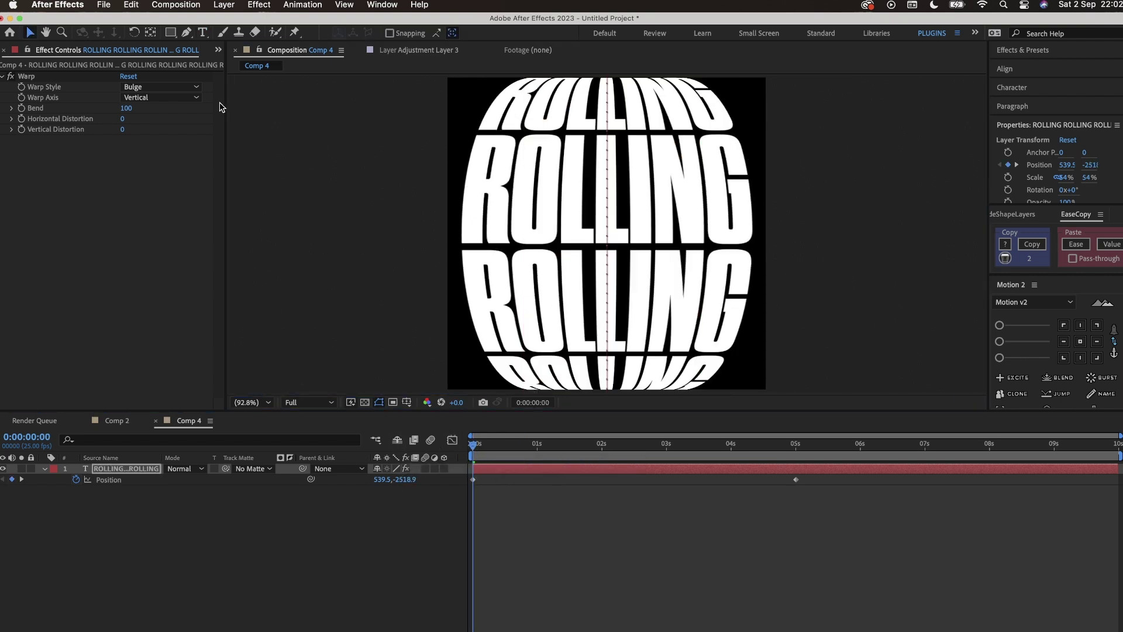
drag(550, 302, 559, 25)
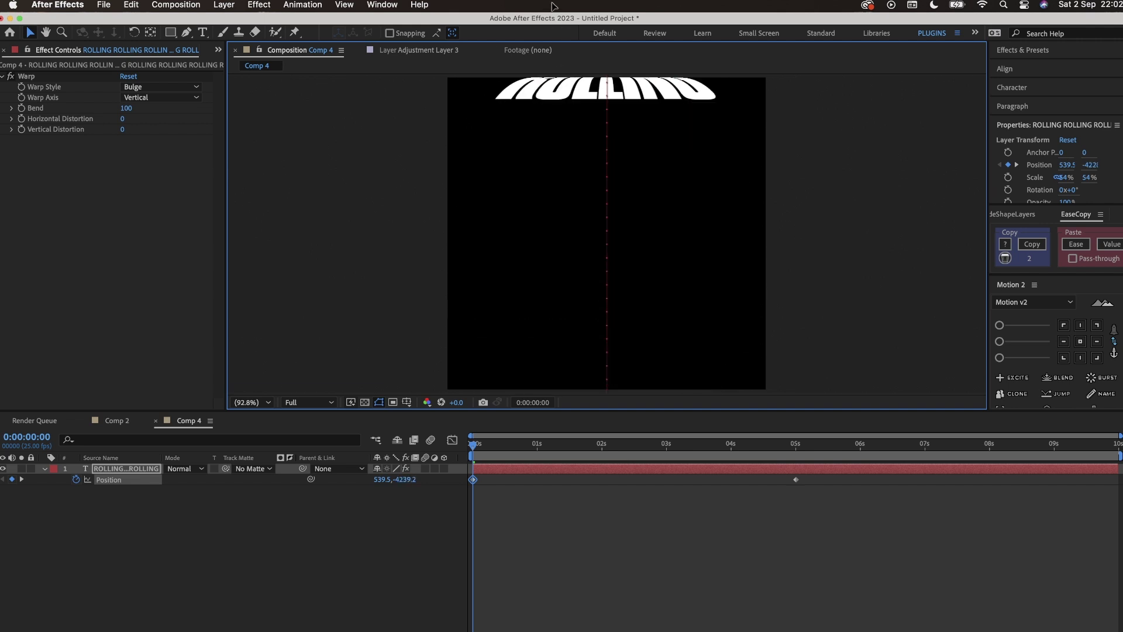
drag(542, 244, 555, 39)
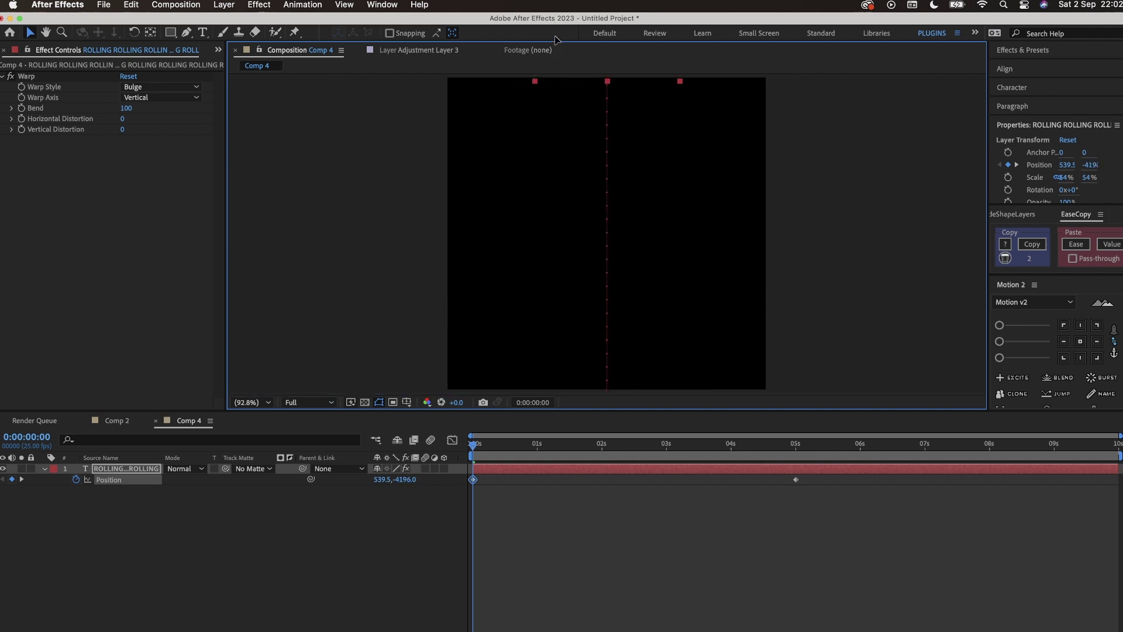
Move the end Position keyframe to 10 seconds and preview the full scroll
click(783, 445)
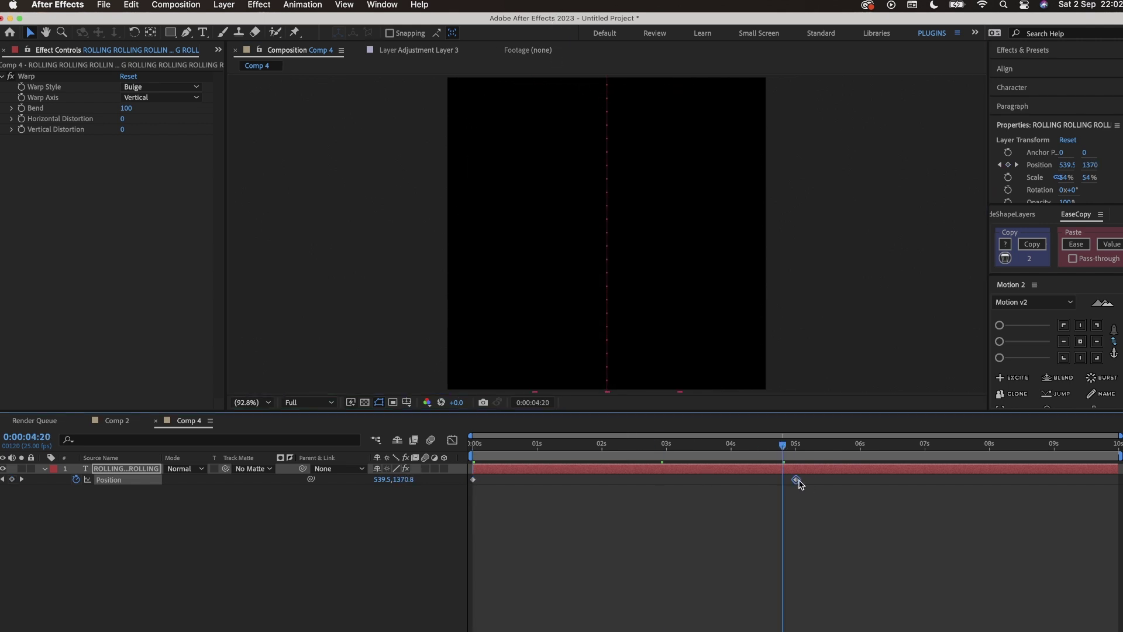
drag(797, 480, 1114, 479)
key(Home)
key(space)
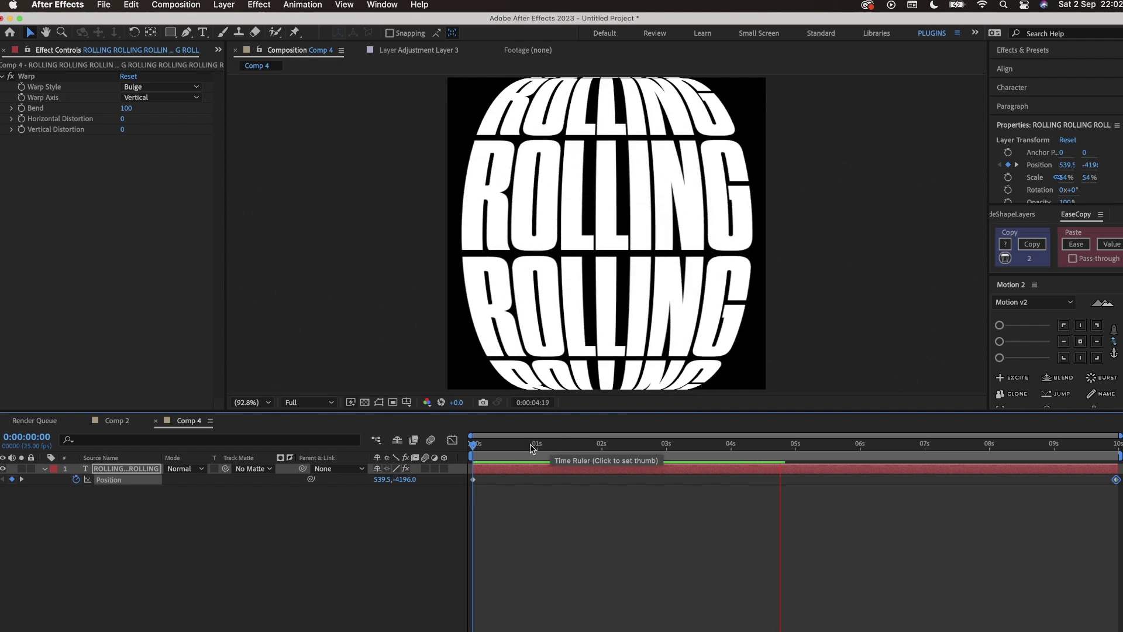
key(space)
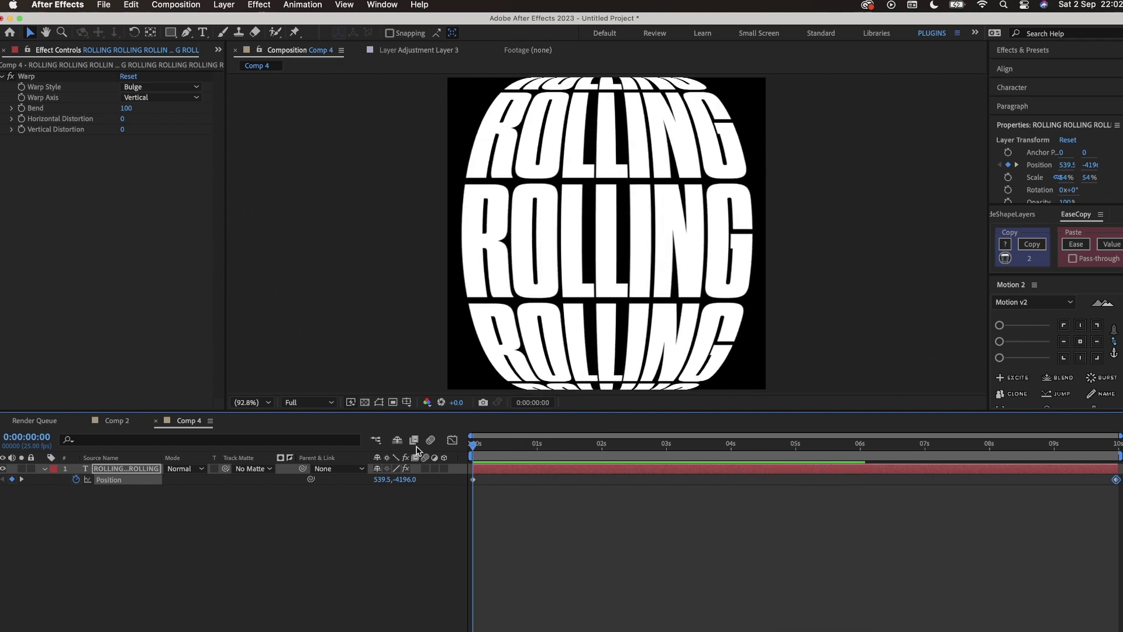
key(space)
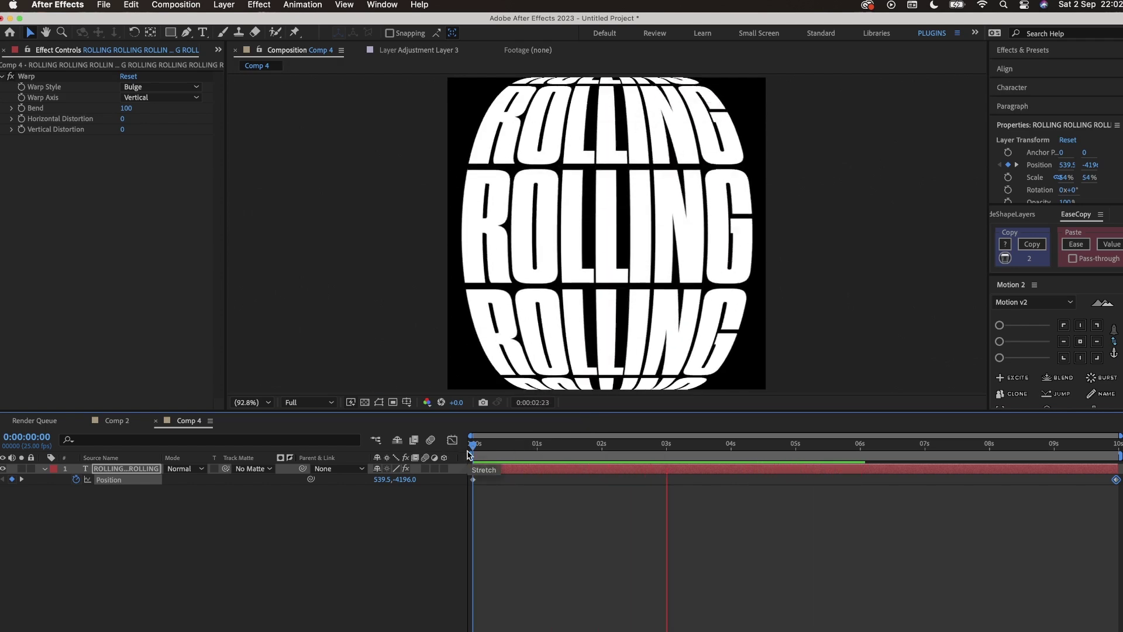
key(space)
Rename Comp 4 to ROLLING_PRECOMP in the Project panel and create a new composition
click(218, 51)
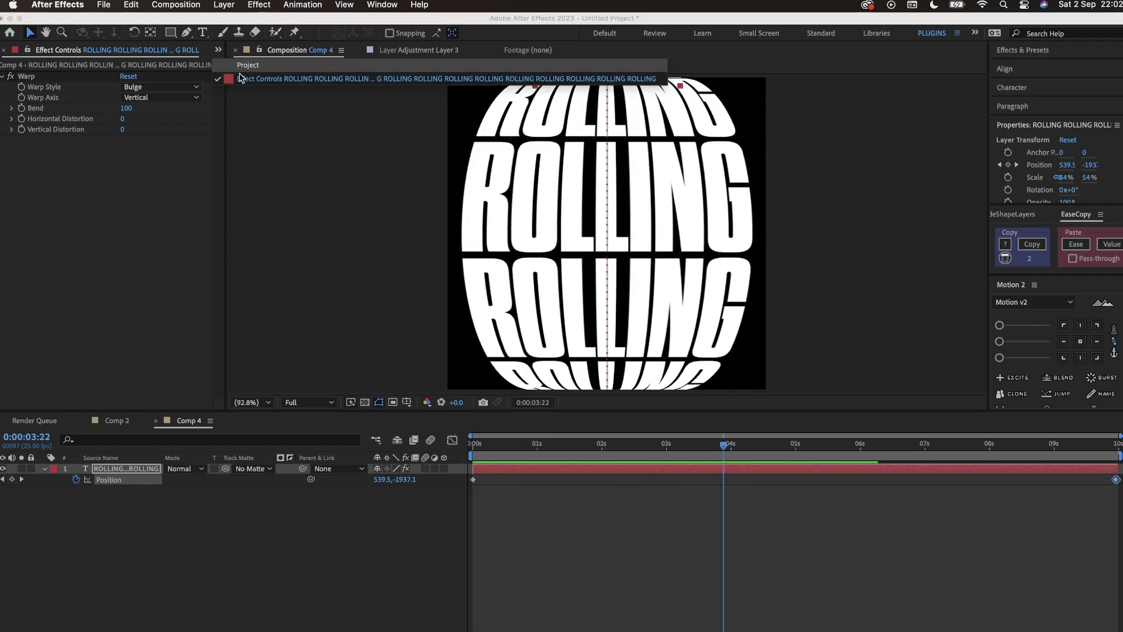
click(240, 66)
key(Return)
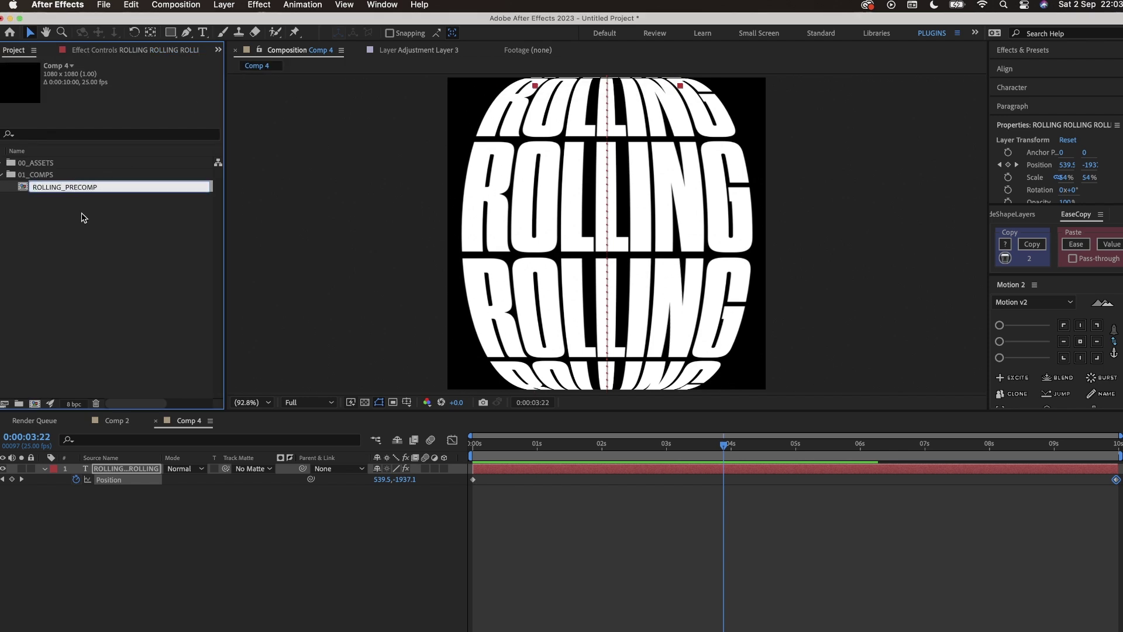
key(Return)
click(35, 403)
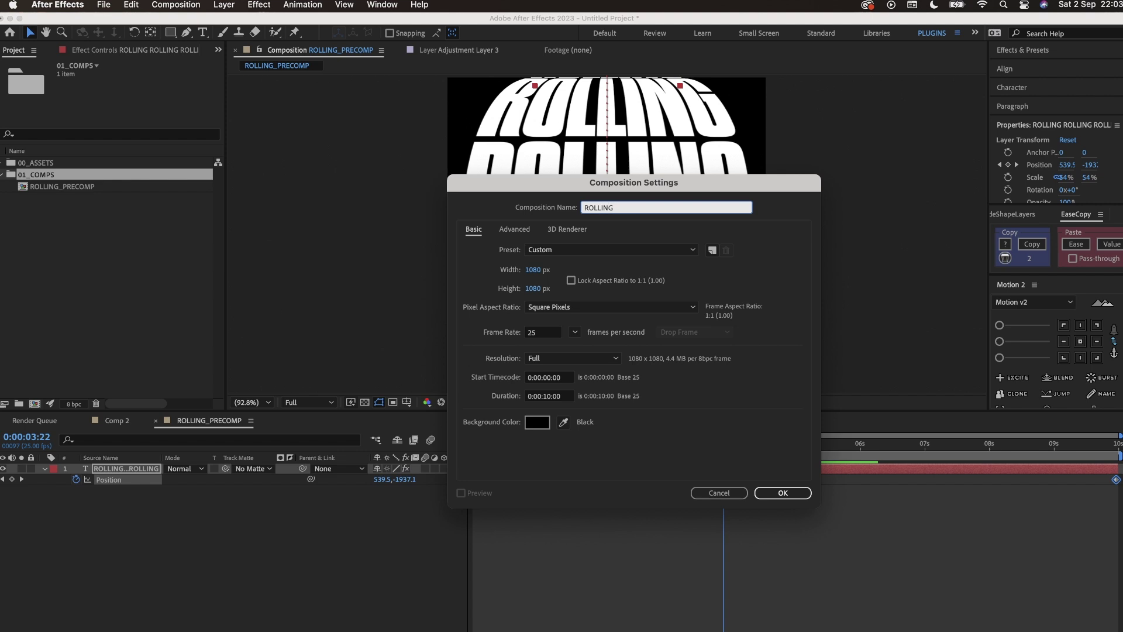
Name the new composition ROLLING_FULL and add ROLLING_PRECOMP to it as a layer
text(ROLLING_FULL)
key(Return)
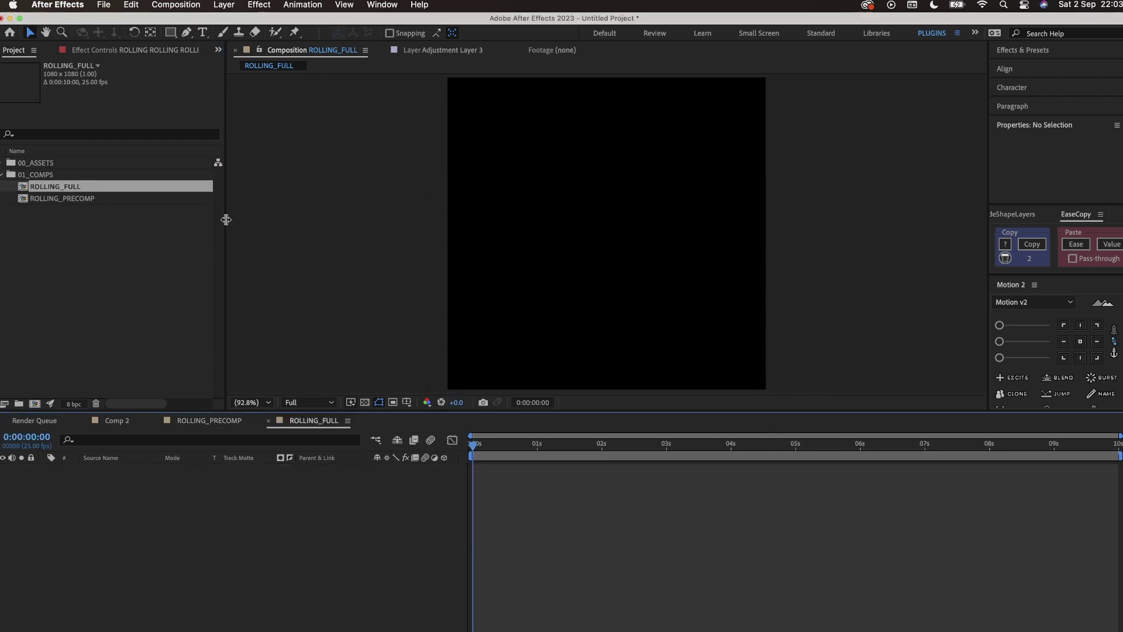
click(76, 198)
drag(93, 506, 92, 507)
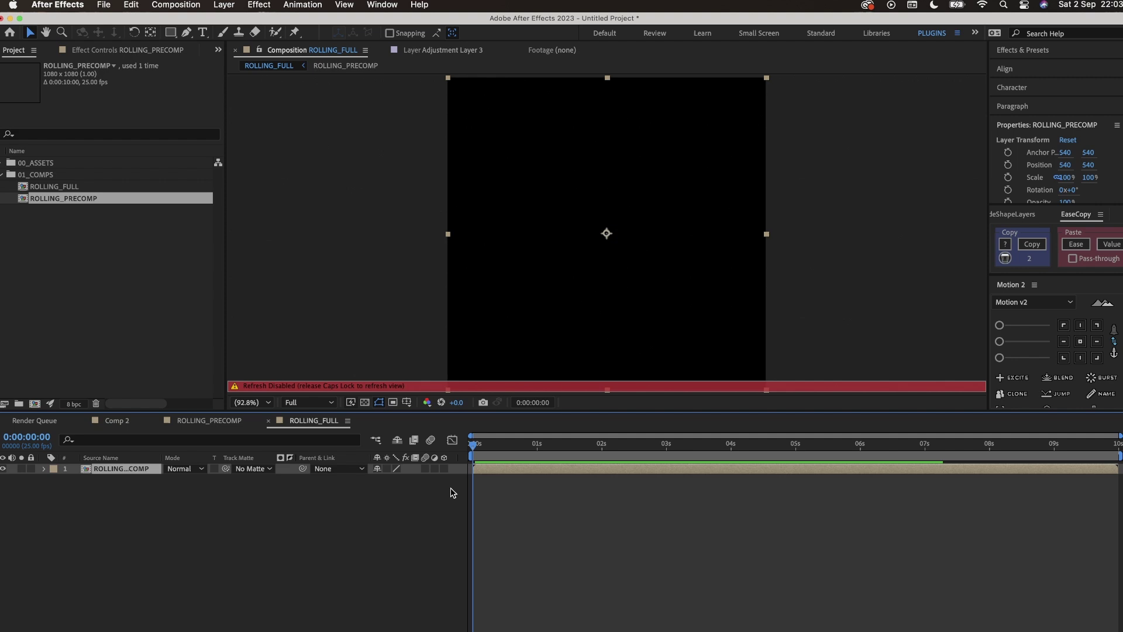
Set the preview resolution to Full and play the composition
key(space)
click(327, 402)
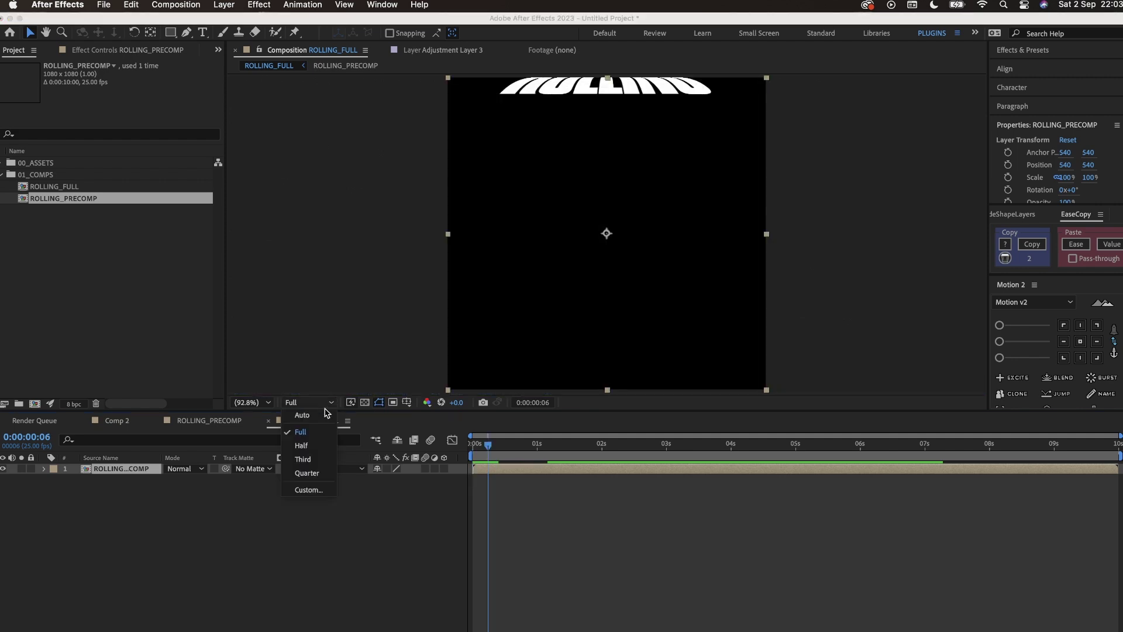
click(311, 453)
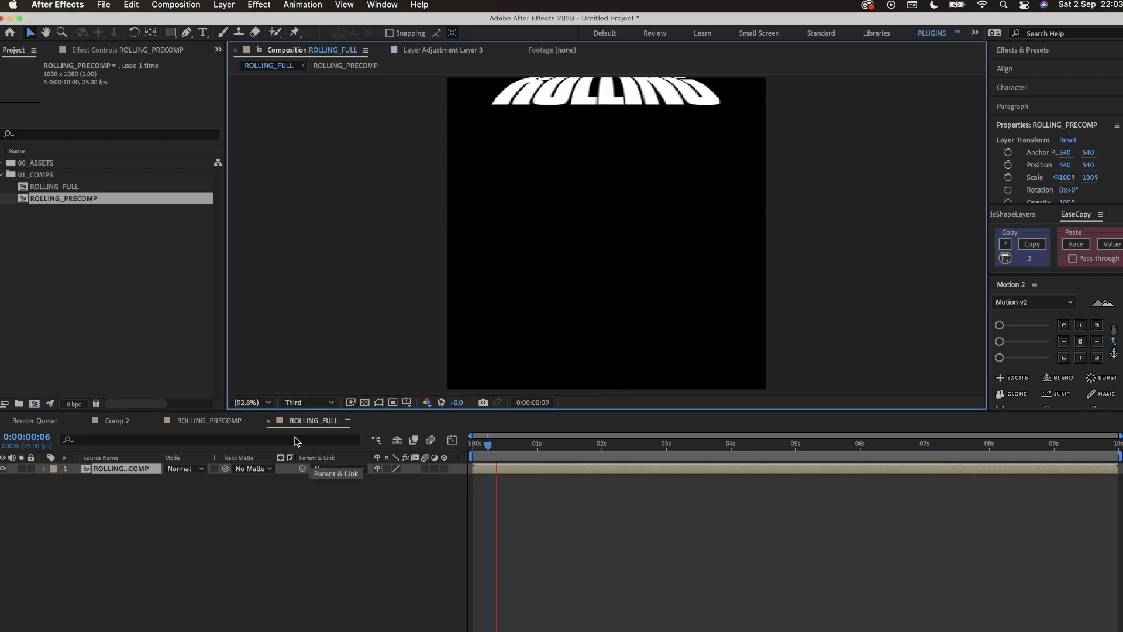
click(292, 403)
click(300, 432)
key(space)
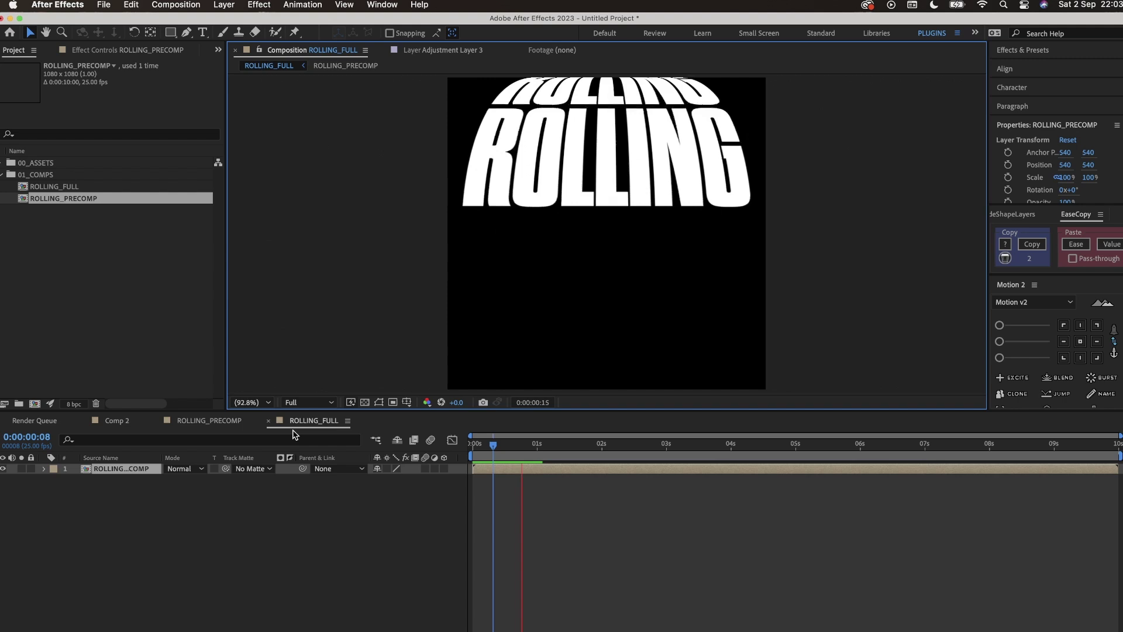
Change the composition height to 1920 px in Composition Settings
click(175, 5)
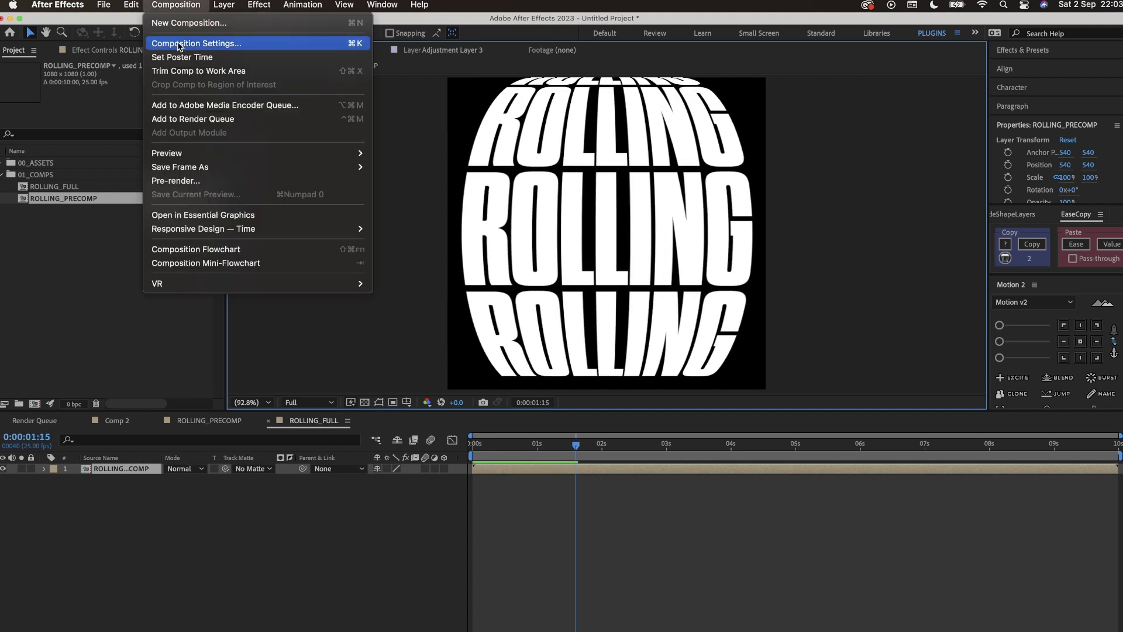
click(181, 41)
click(531, 288)
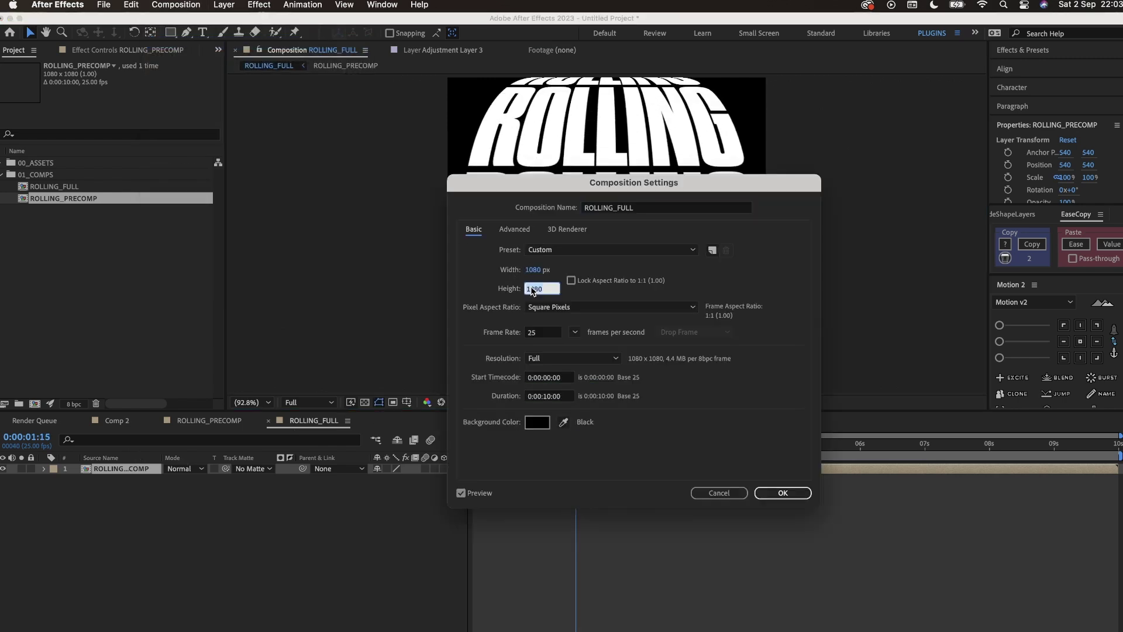
key(Return)
key(Return)
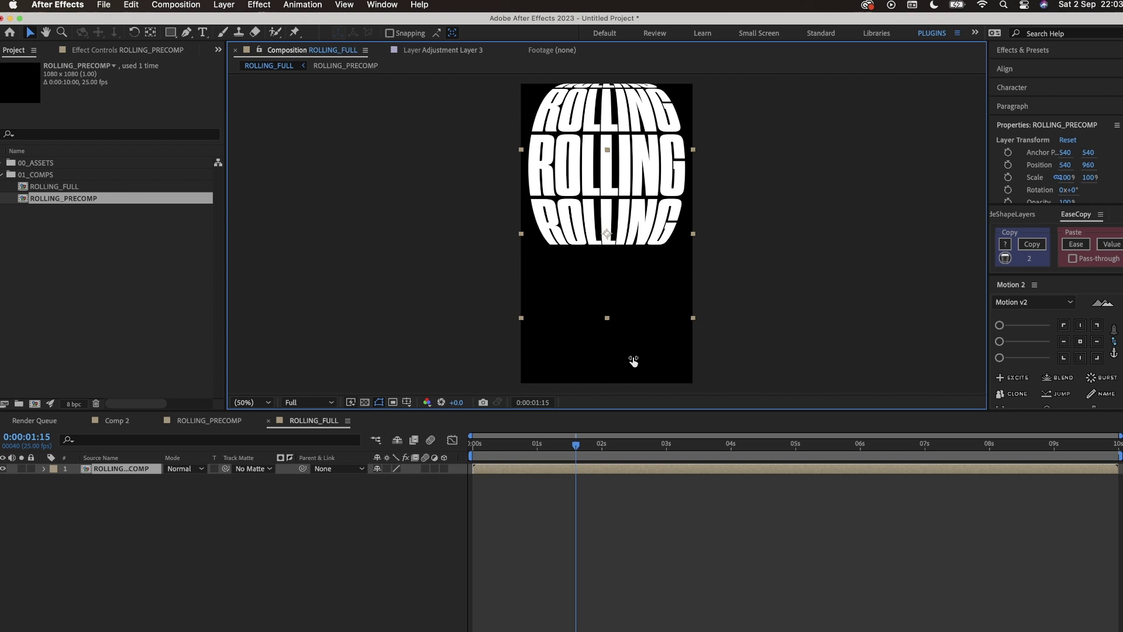
Unlink Scale, set it to 100, 50%, and move the layer to the top (Position 540, 280)
click(377, 480)
drag(411, 479, 389, 480)
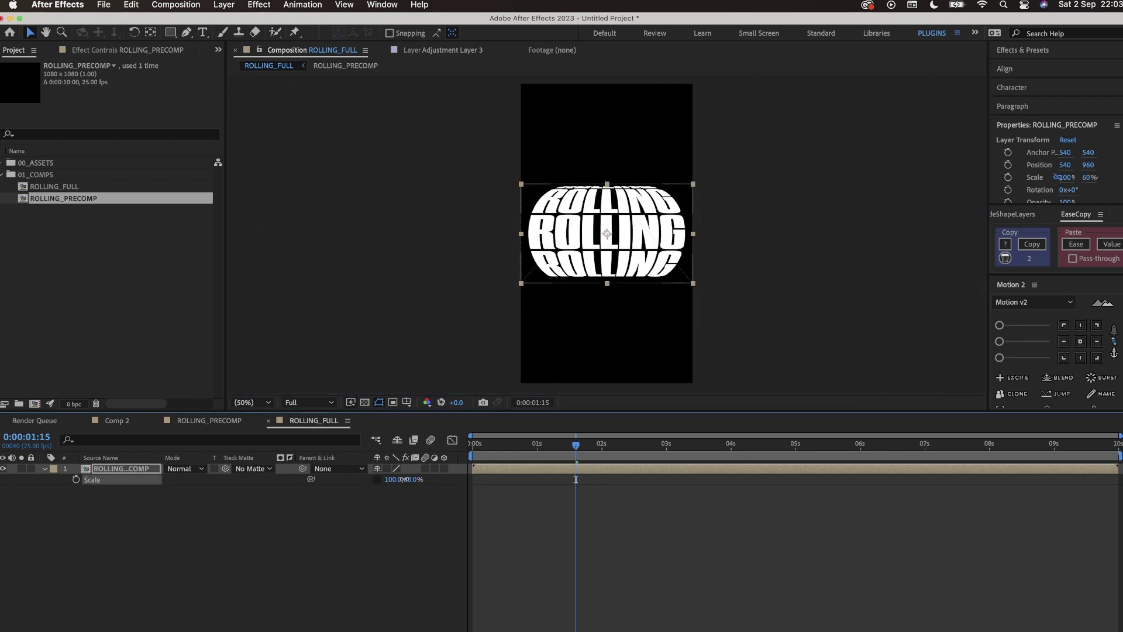
click(600, 448)
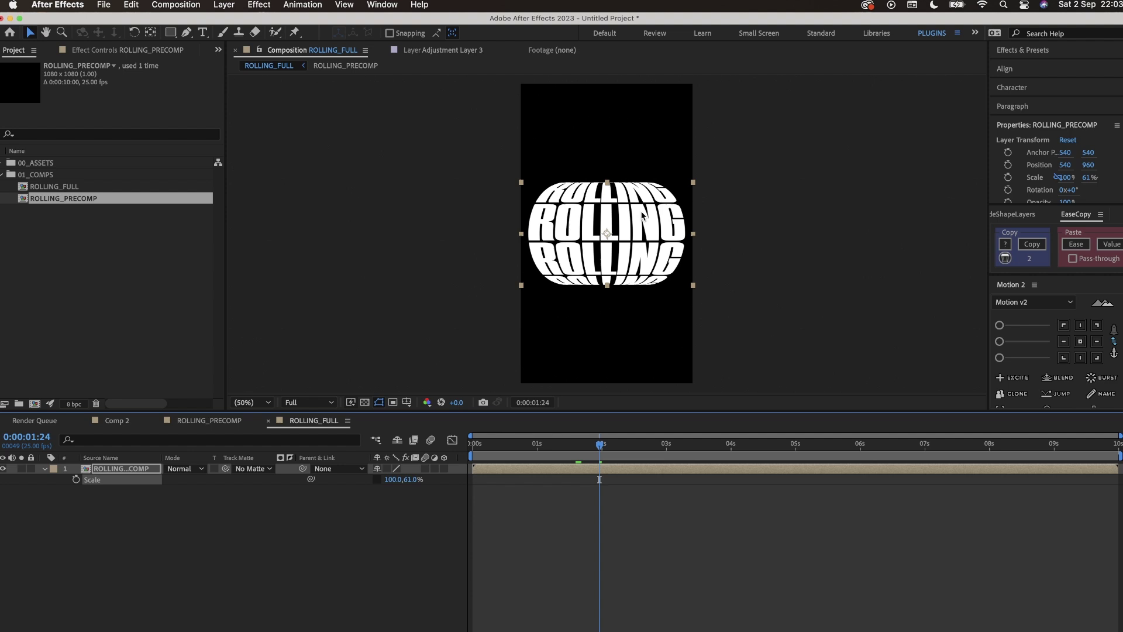
text(50)
key(Return)
drag(657, 223, 658, 115)
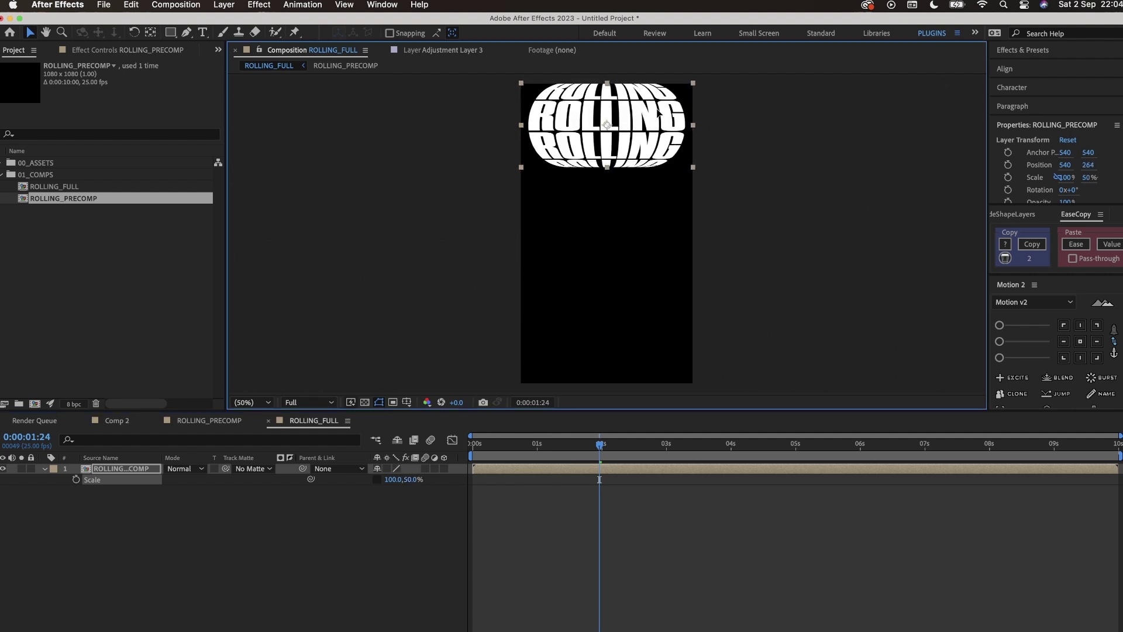
drag(502, 460, 587, 459)
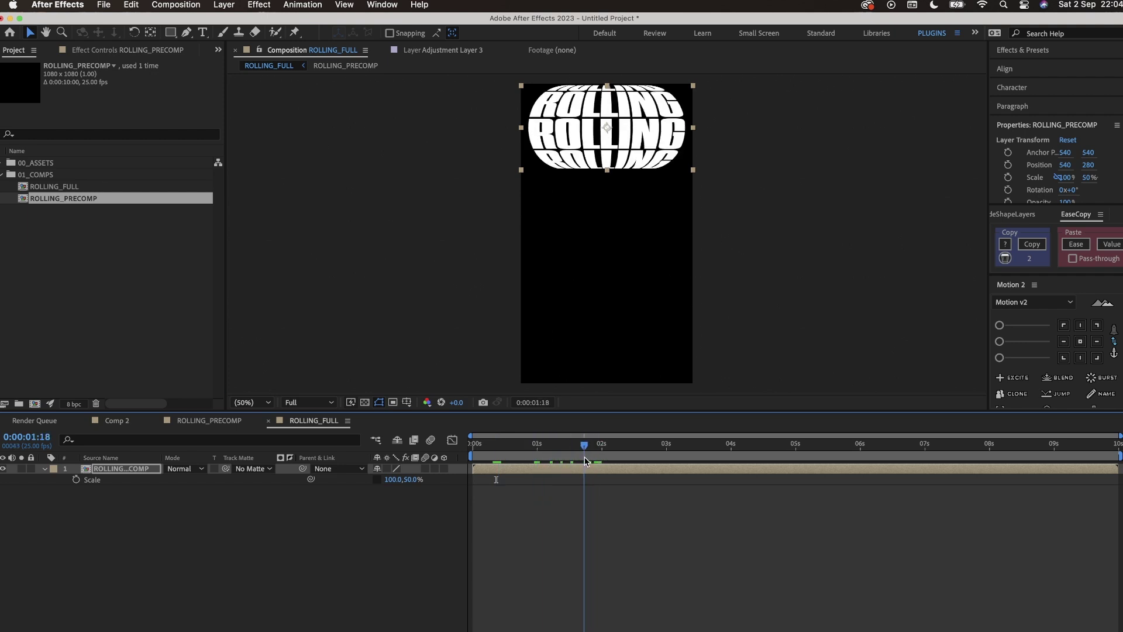
Duplicate the ROLLING layer, place the copy lower, and delay the top copy's start
key(super+d)
drag(585, 129, 584, 211)
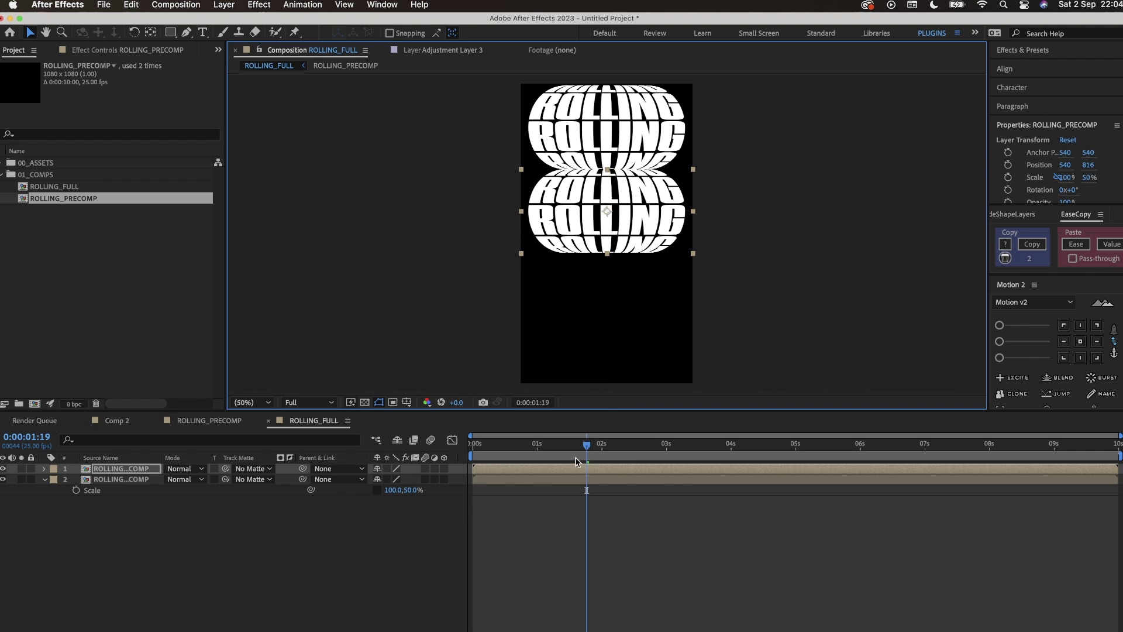
key(super+z)
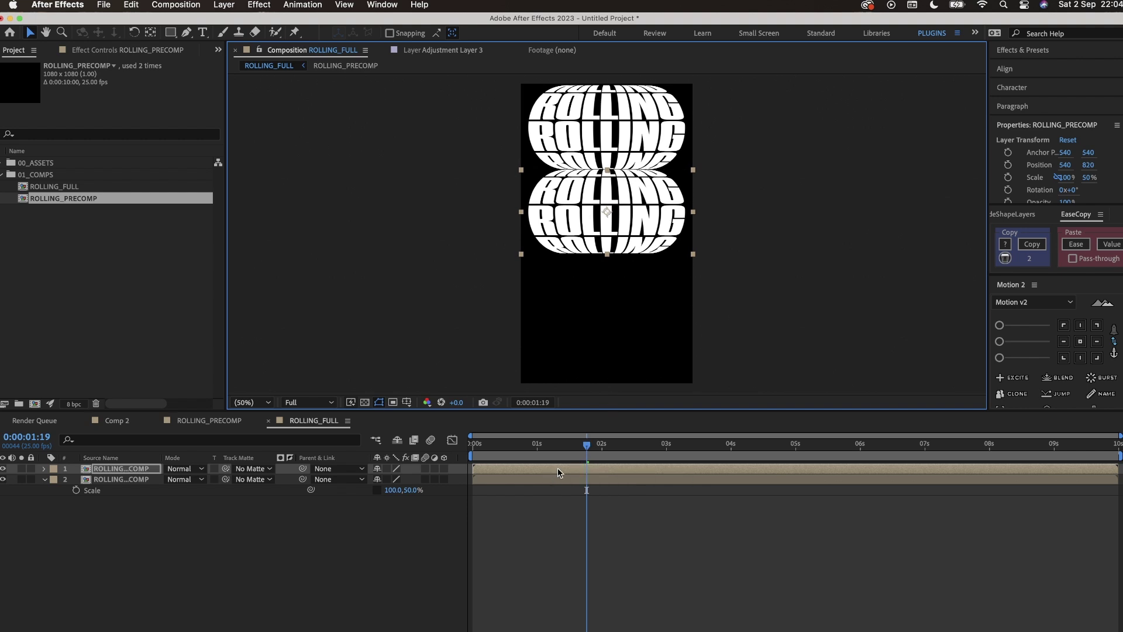
drag(556, 468, 639, 465)
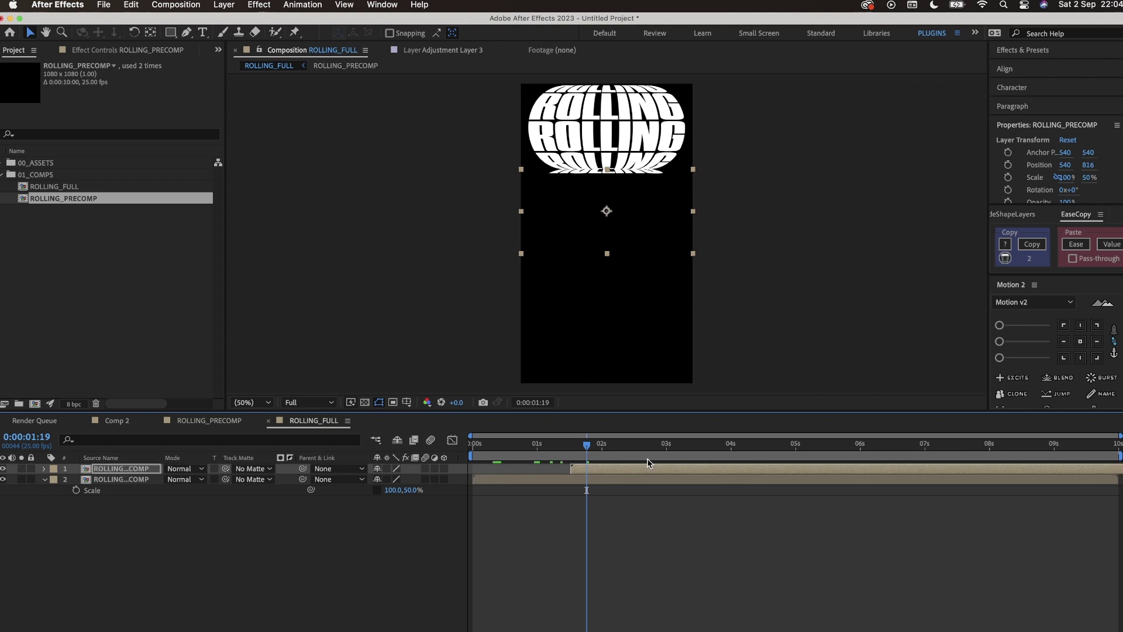
Preview the staggered copies and find frame 0:00:03:11 for the next copy
key(space)
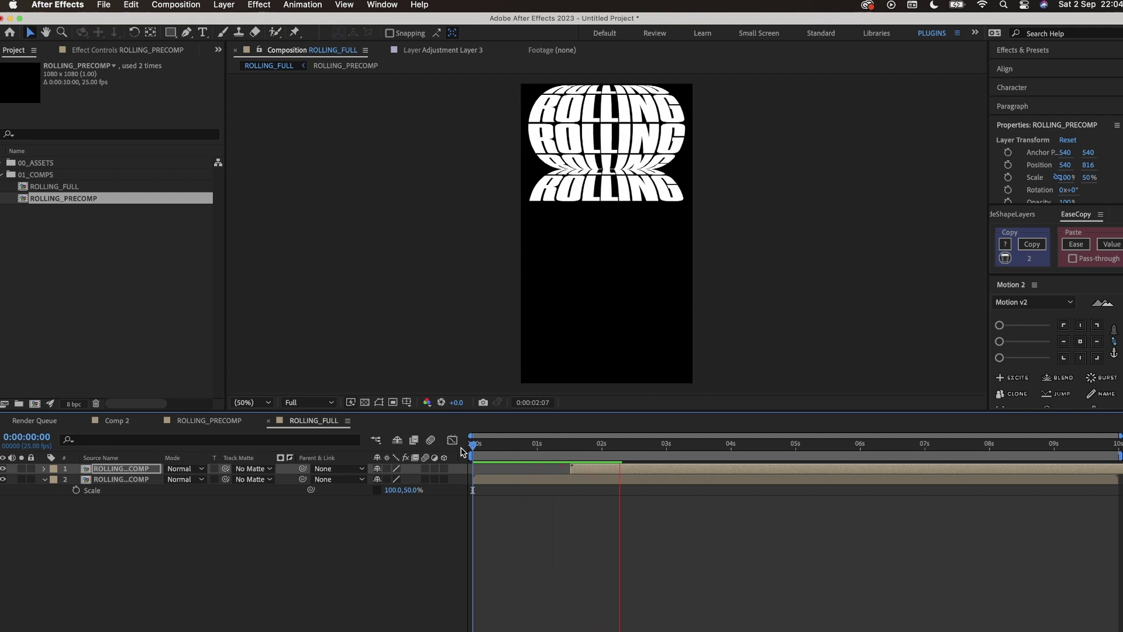
click(582, 468)
drag(550, 448, 576, 451)
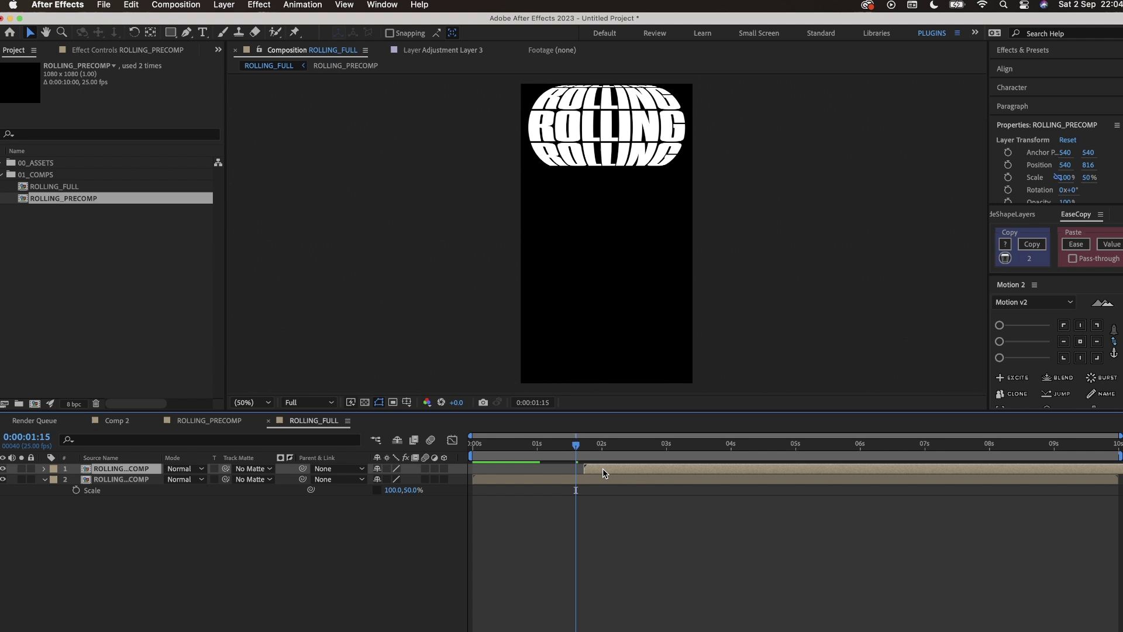
key(space)
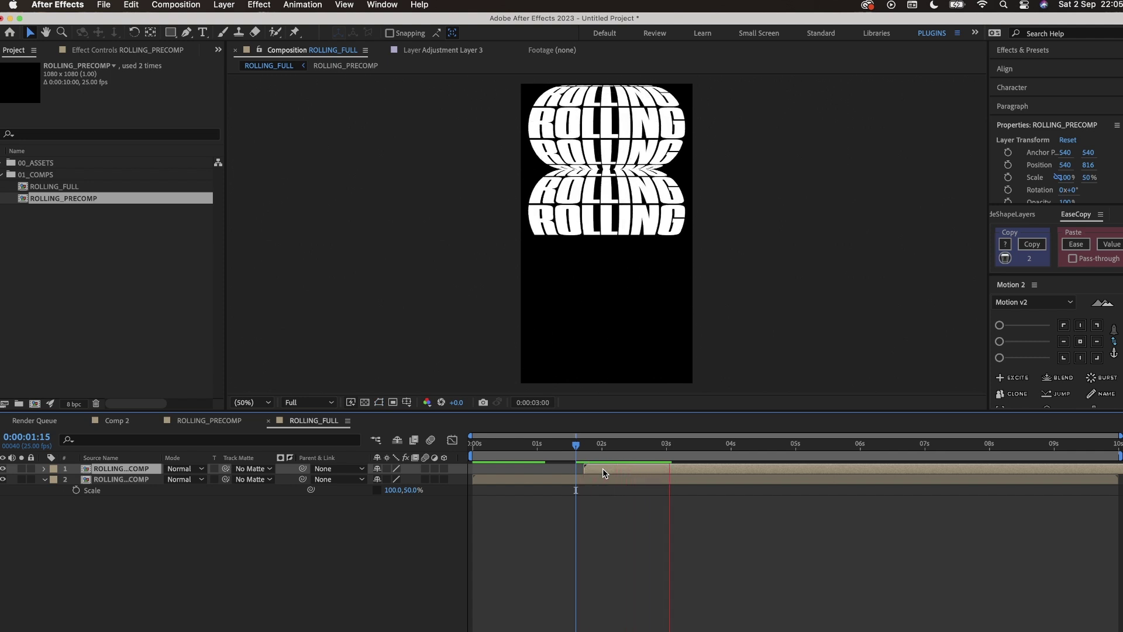
key(space)
click(656, 447)
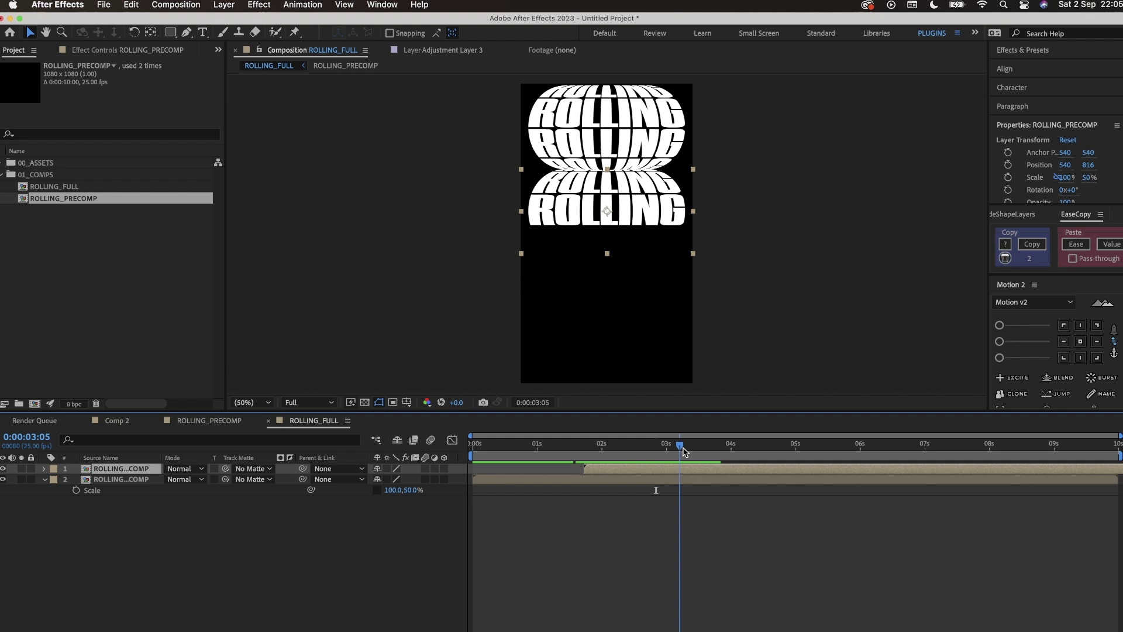
drag(683, 450, 694, 447)
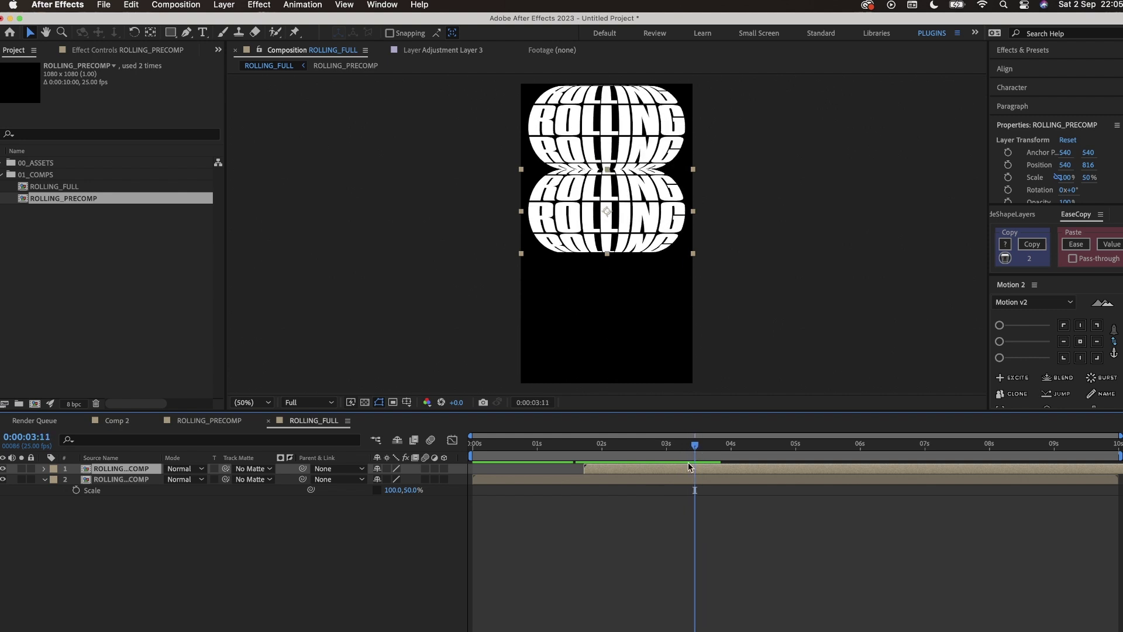
Add a third copy that starts at the playhead and sits below the second (540, 1356)
key(super+d)
key(bracketleft)
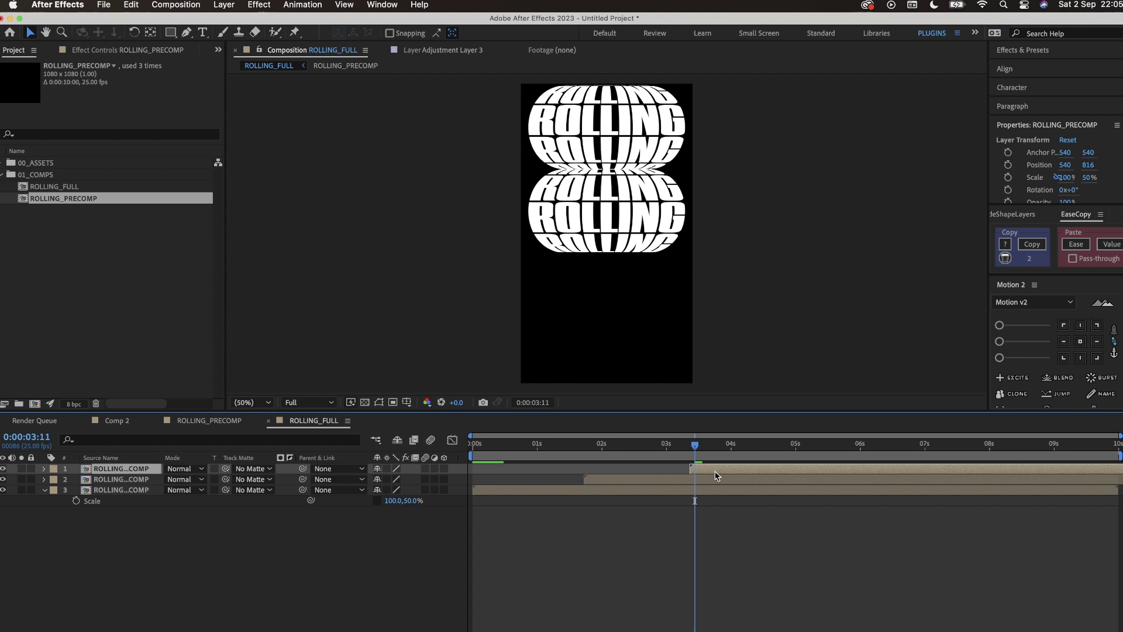
key(space)
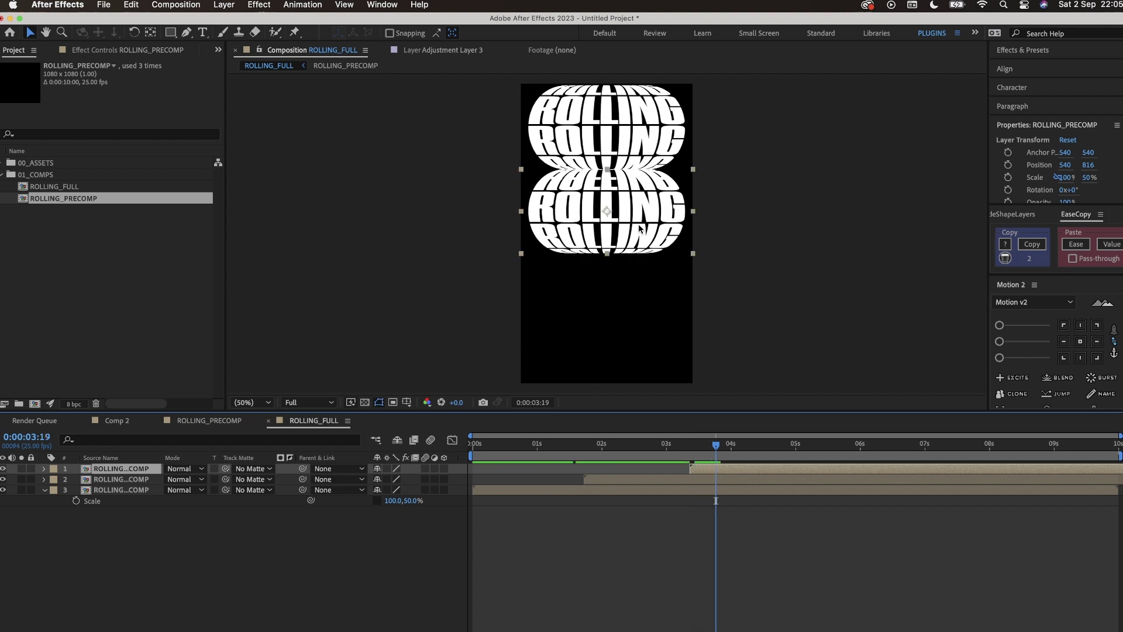
drag(639, 228, 636, 313)
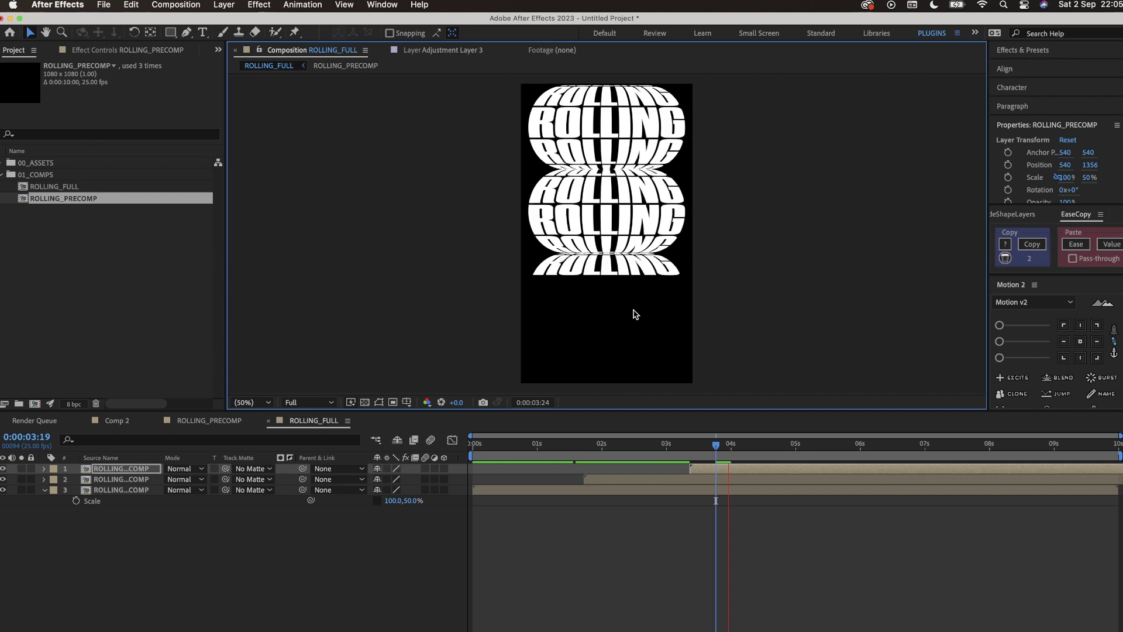
key(space)
click(677, 449)
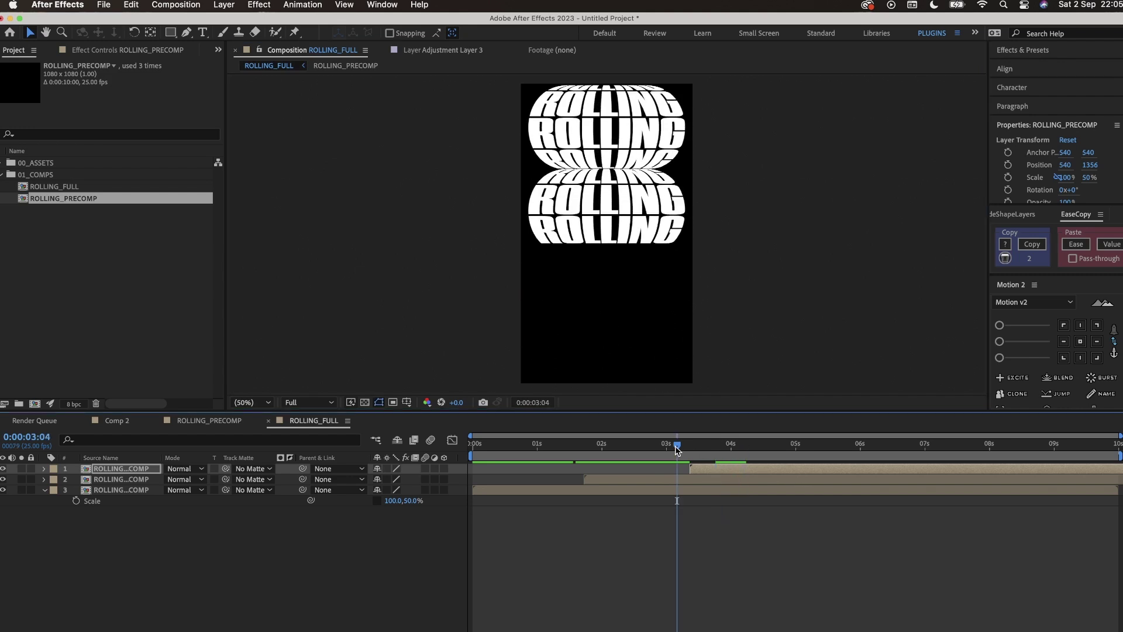
key(space)
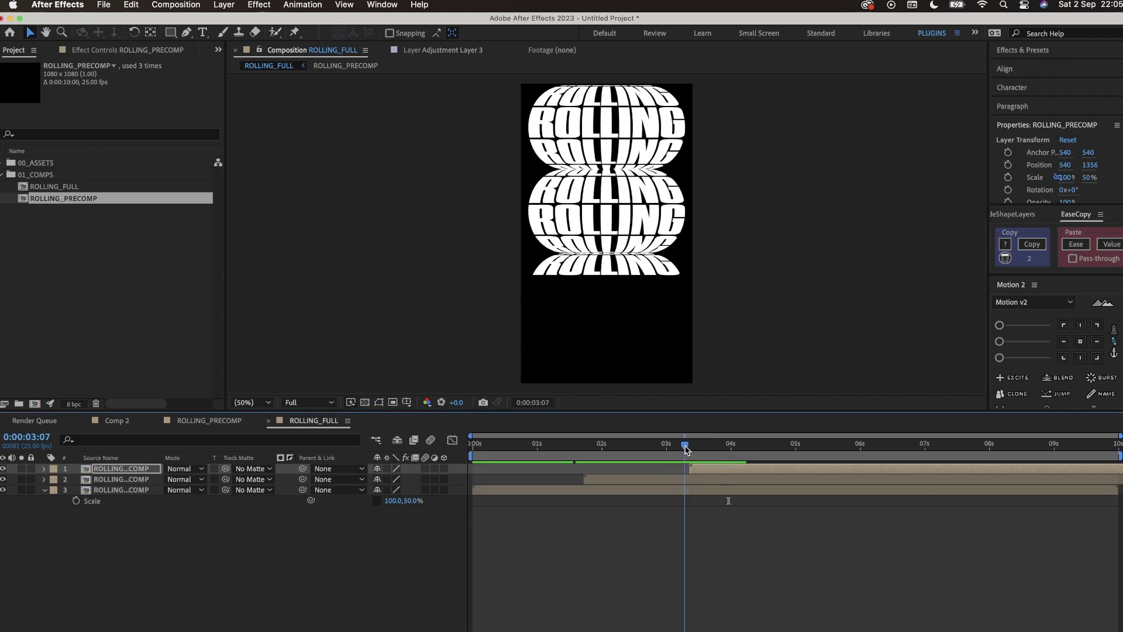
mouse_move(686, 448)
mouse_down()
mouse_move(701, 448)
mouse_move(714, 472)
mouse_up()
click(706, 469)
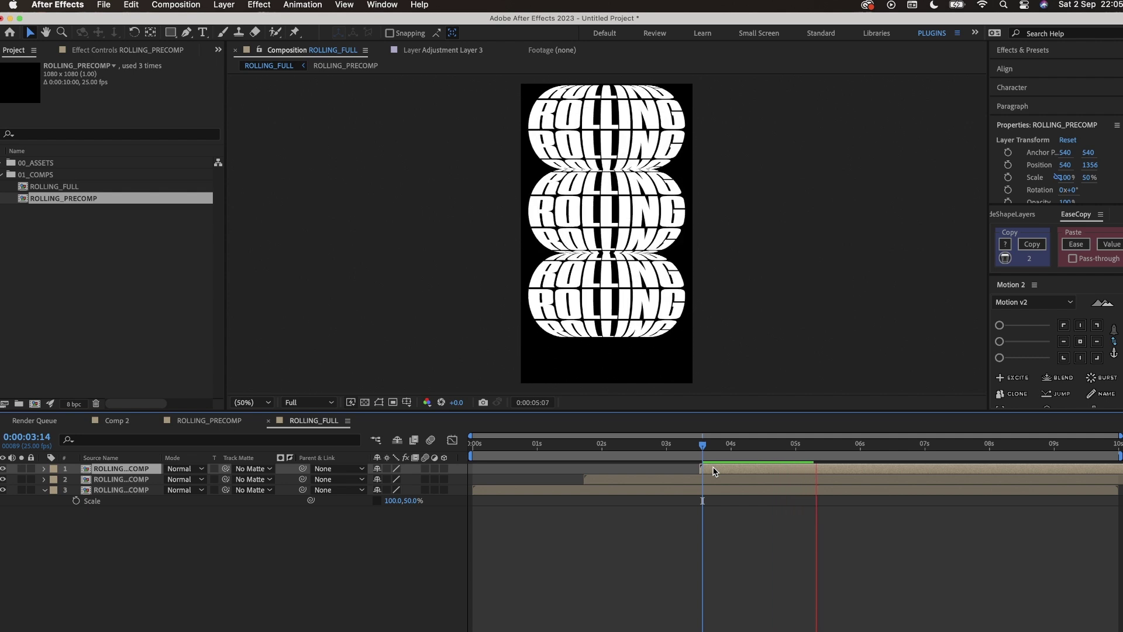
key(space)
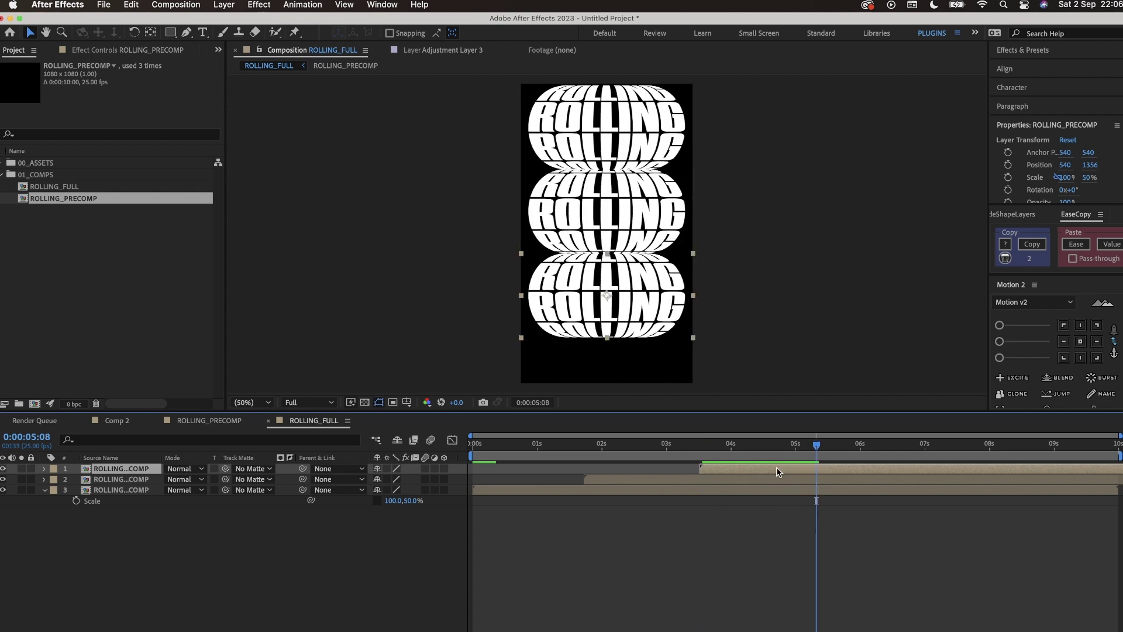
key(ctrl+d)
drag(816, 446, 877, 467)
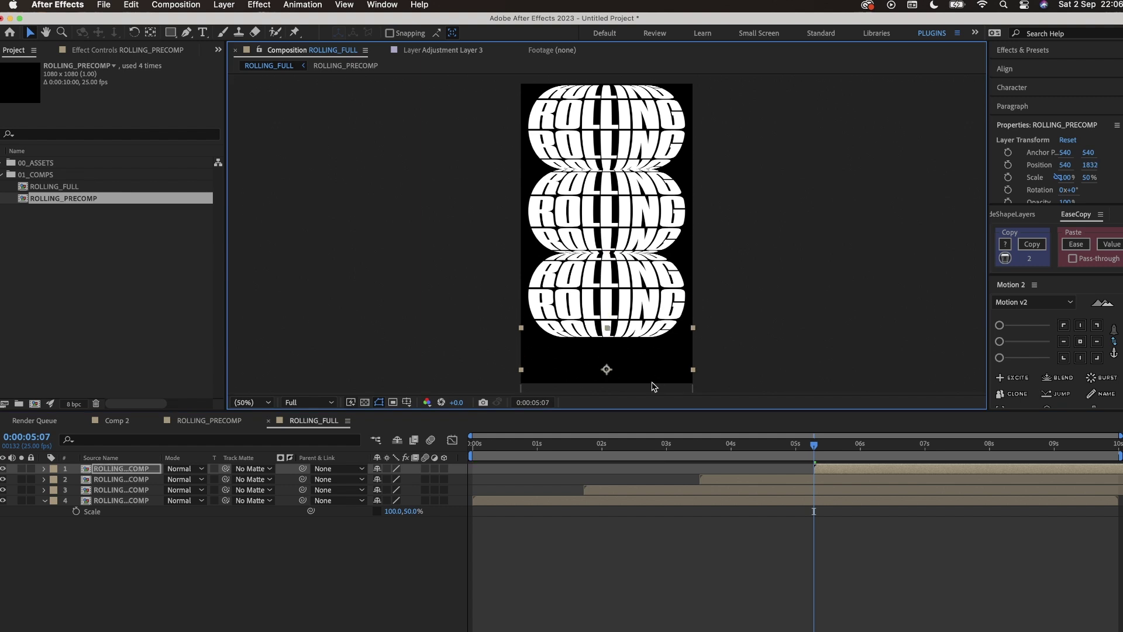
key(space)
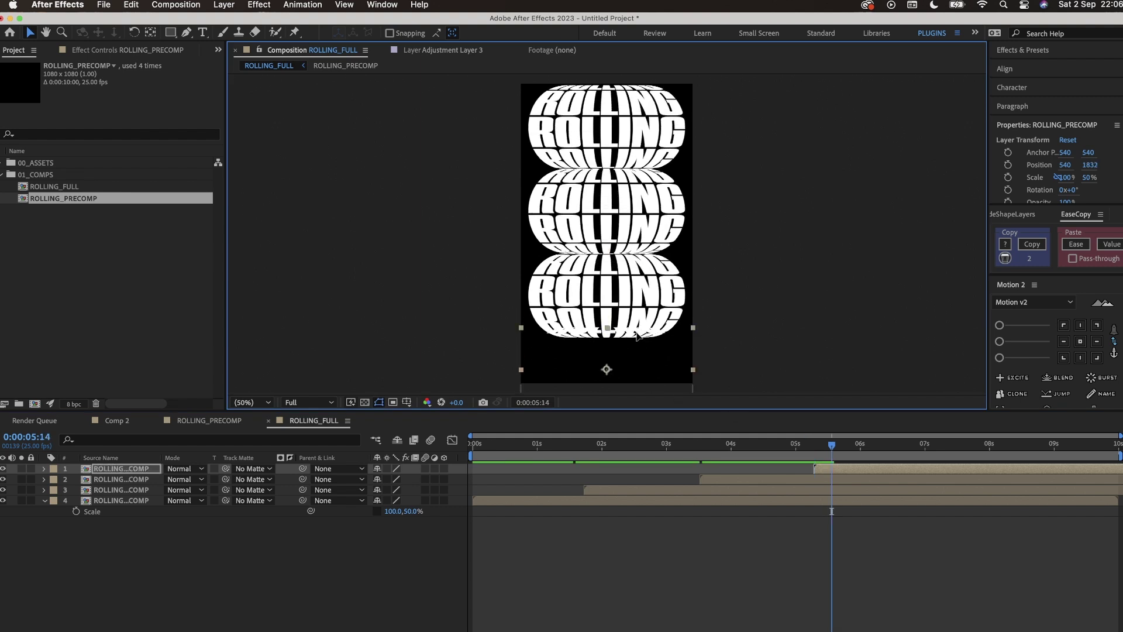
drag(636, 333, 637, 345)
key(Up)
key(Up)
key(Up)
key(Up)
key(Up)
key(Up)
key(Up)
key(Up)
key(Up)
key(Up)
key(Up)
key(Up)
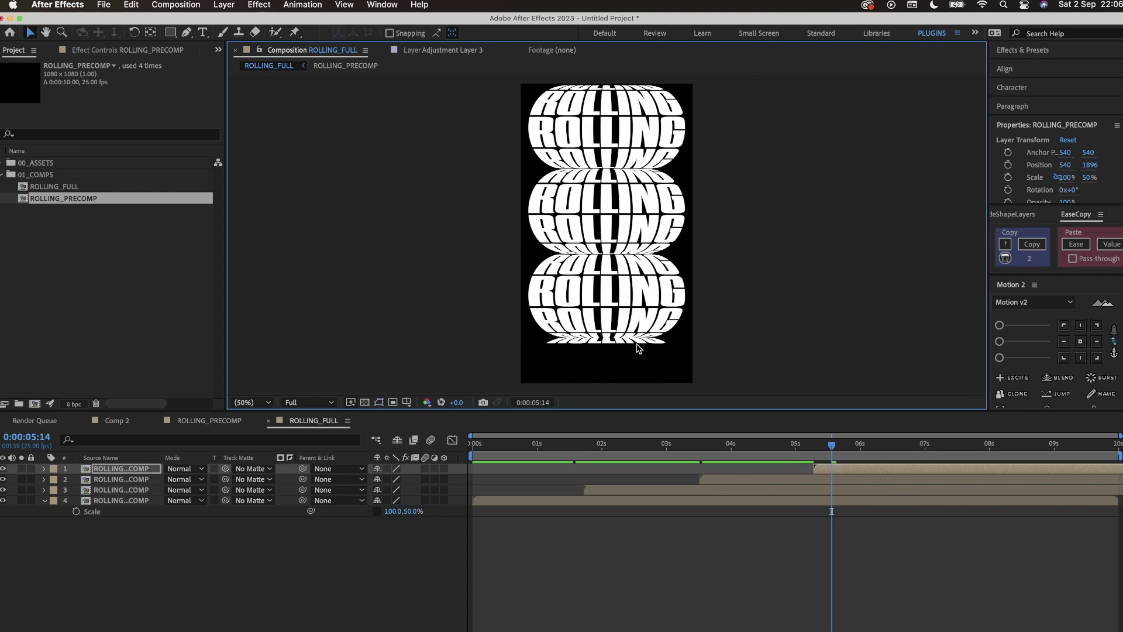
key(space)
click(795, 446)
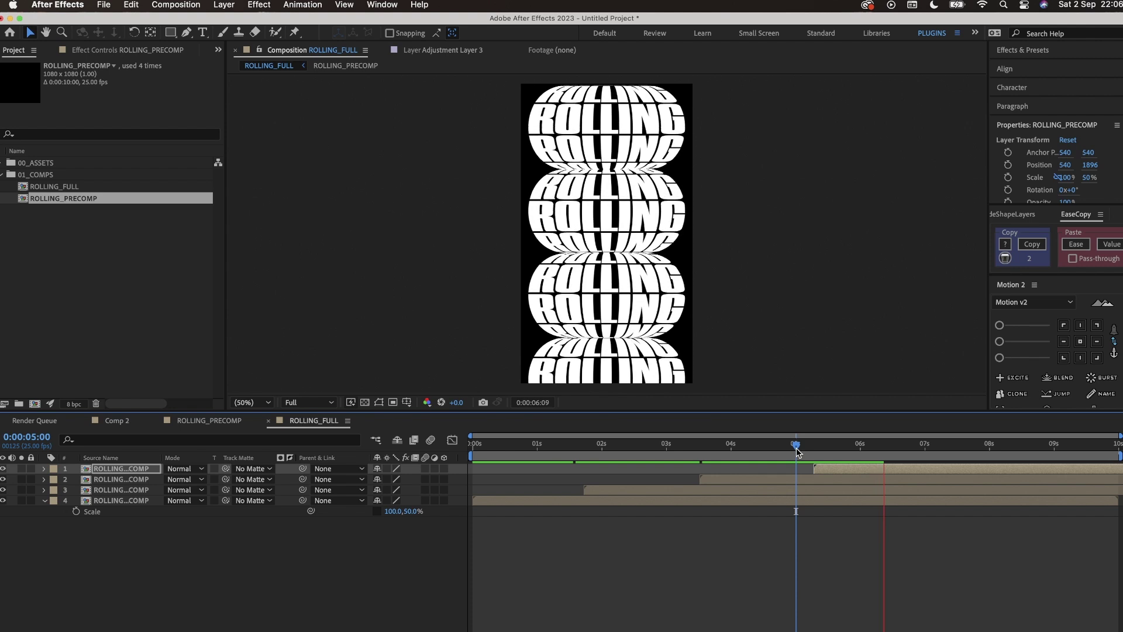
Select all four ROLLING layers and nudge them slightly upward together
key(space)
click(146, 501)
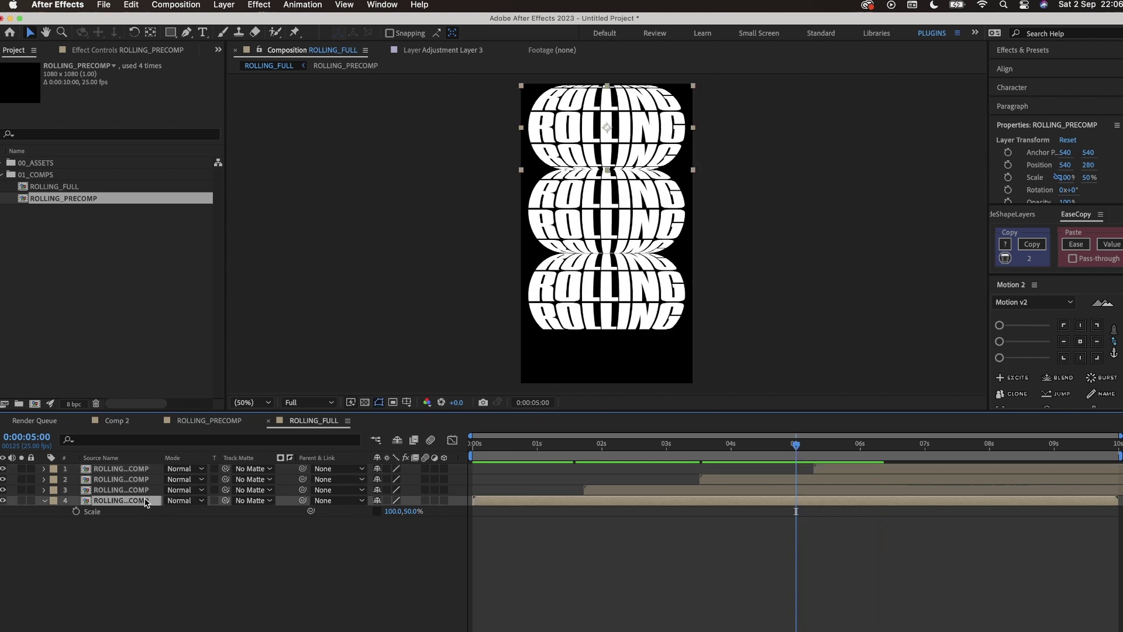
shift+click(133, 469)
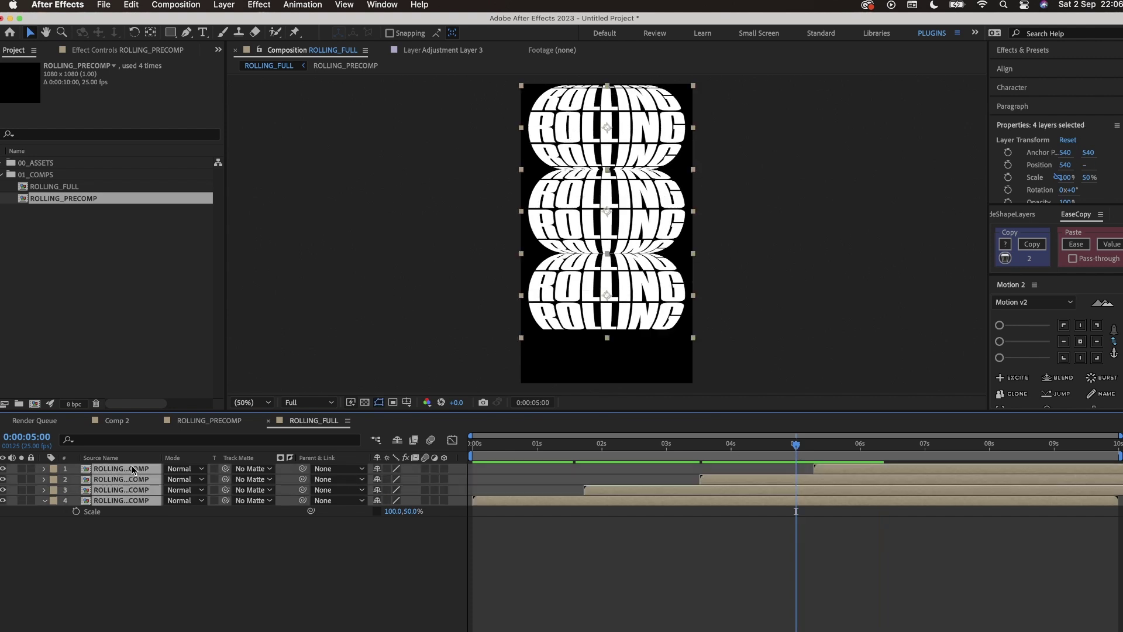
click(987, 446)
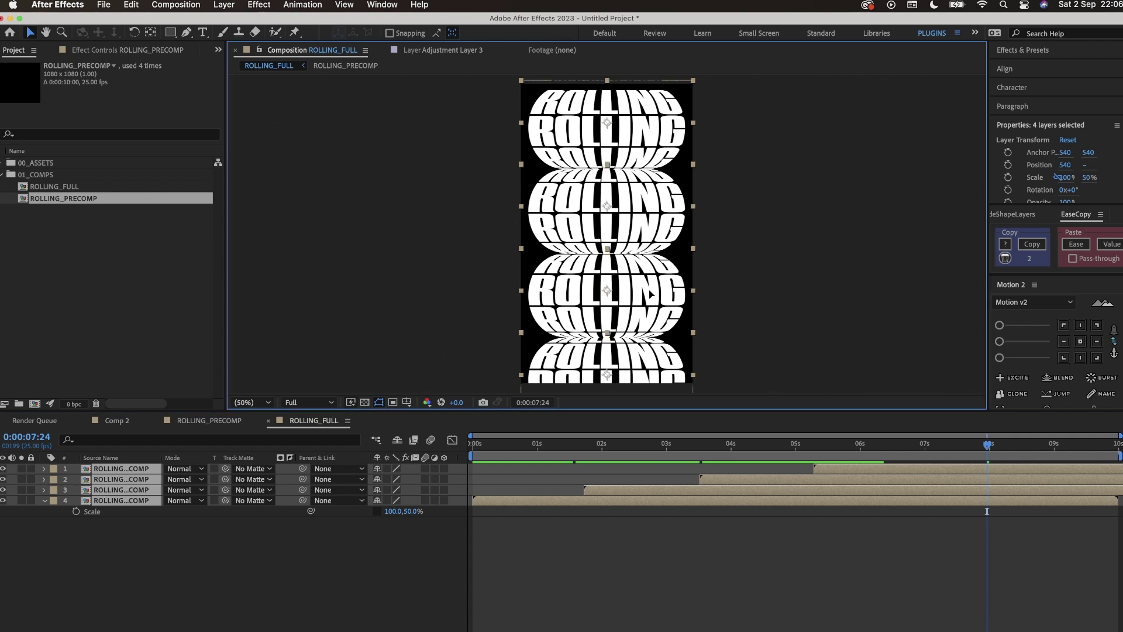
key(Up)
key(Up)
key(Up)
key(Up)
key(Up)
key(Up)
key(Up)
key(Up)
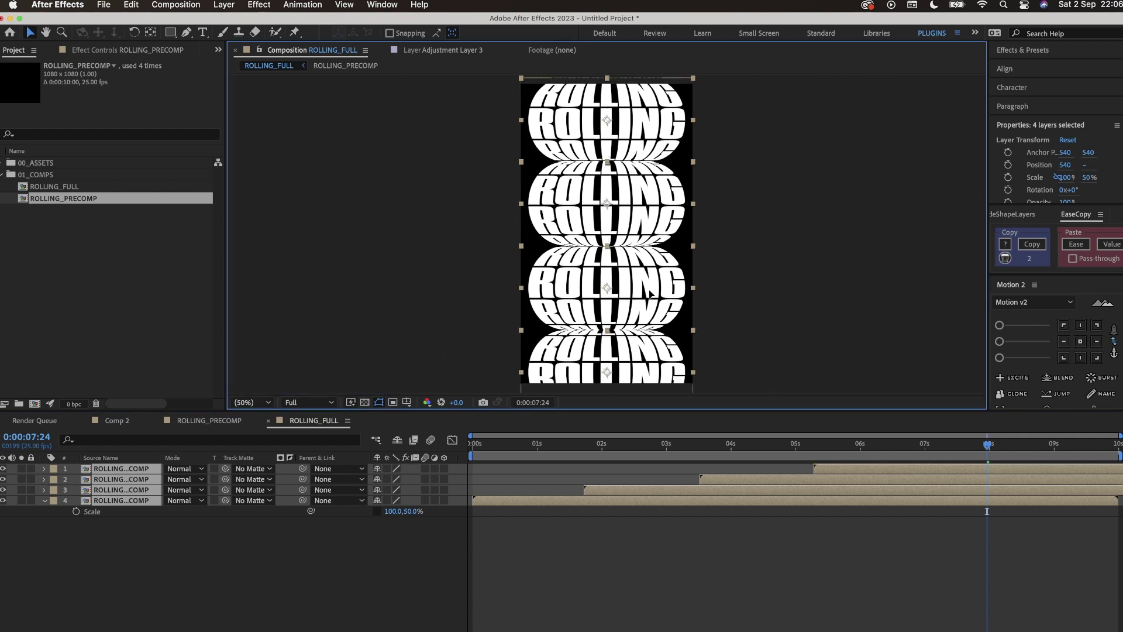
drag(649, 289, 651, 281)
Preview the shifted stack, checking the animation between 6 and 7 seconds
key(super+shift+h)
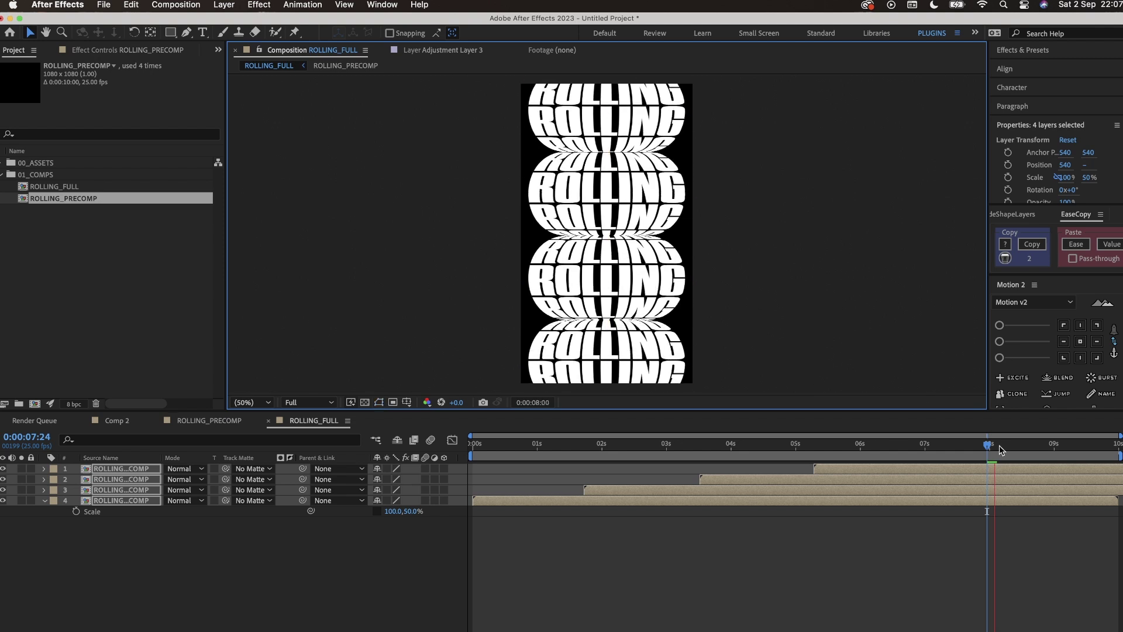
key(space)
click(887, 450)
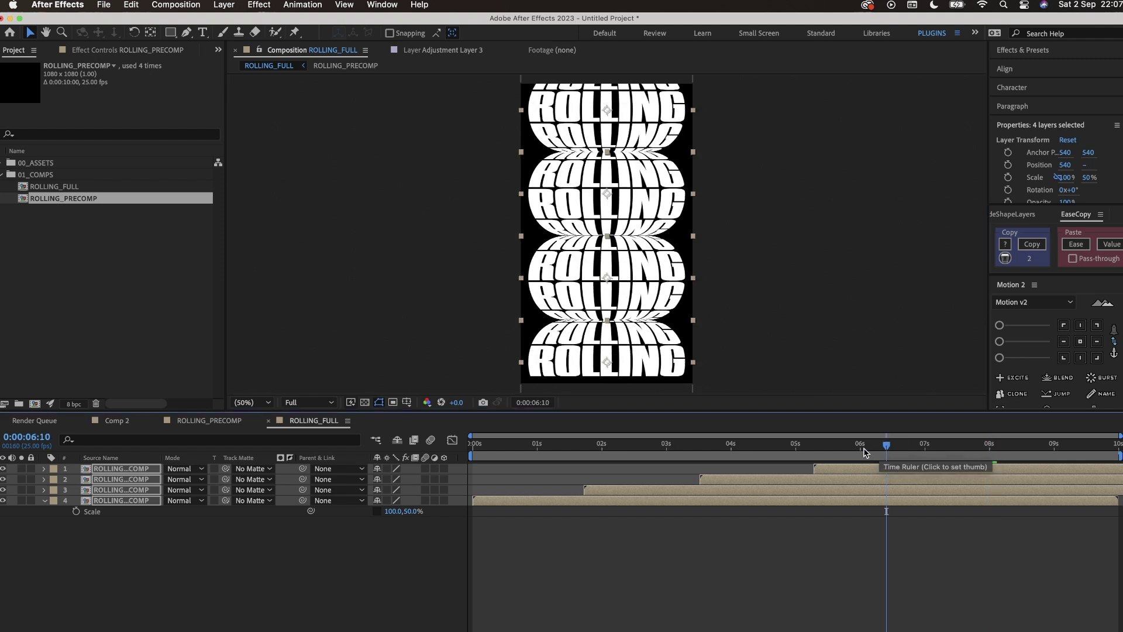
click(860, 450)
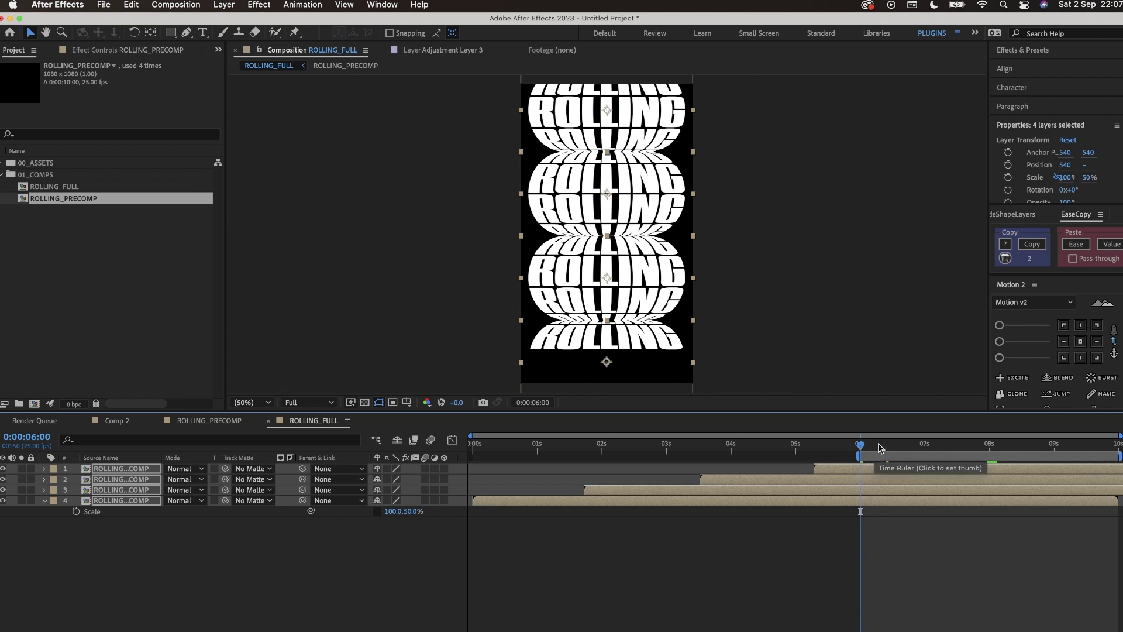
drag(880, 448, 925, 451)
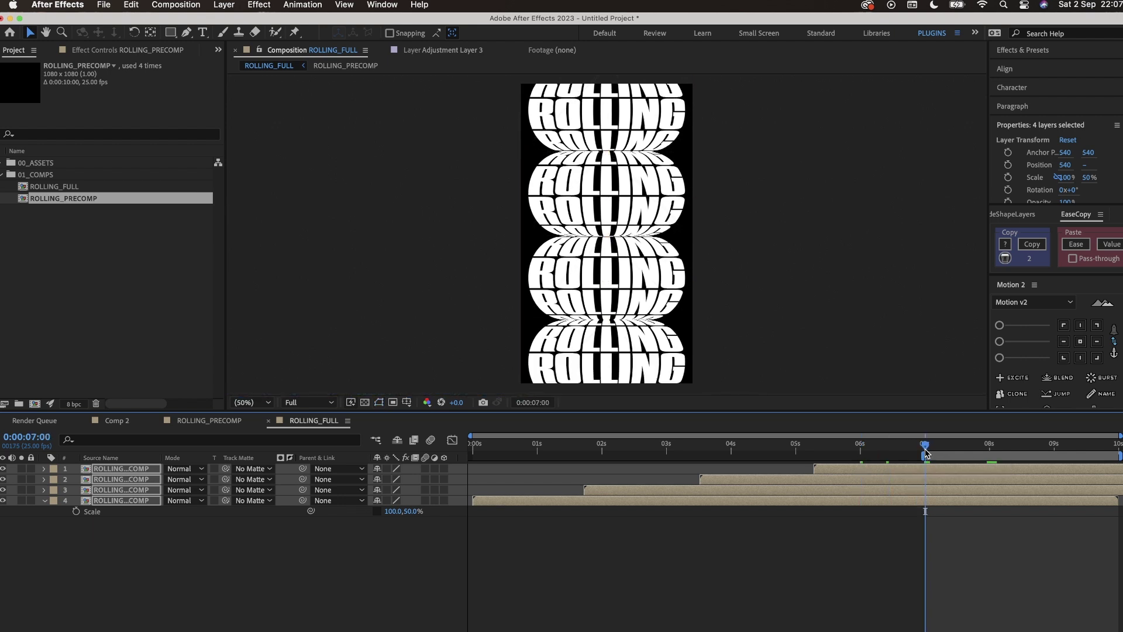
key(space)
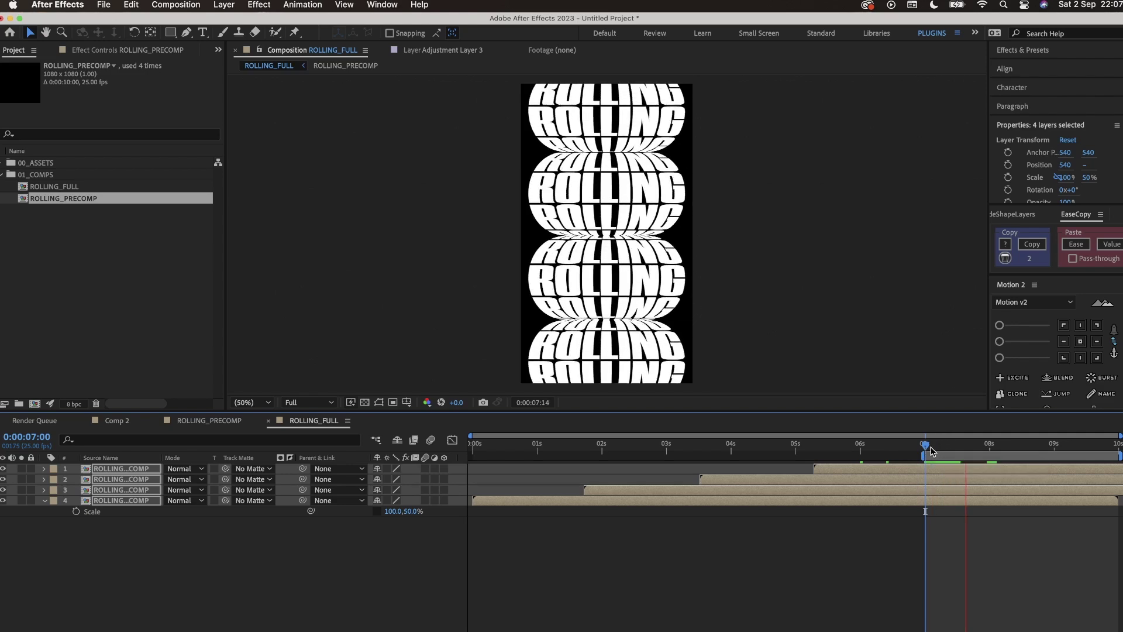
click(932, 446)
click(926, 450)
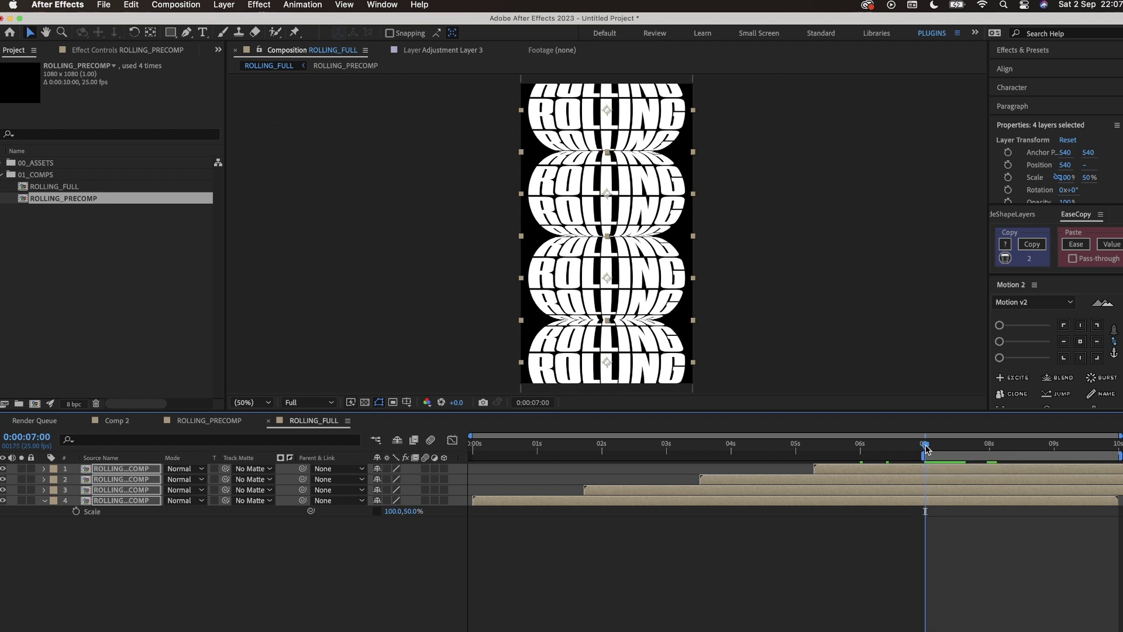
key(space)
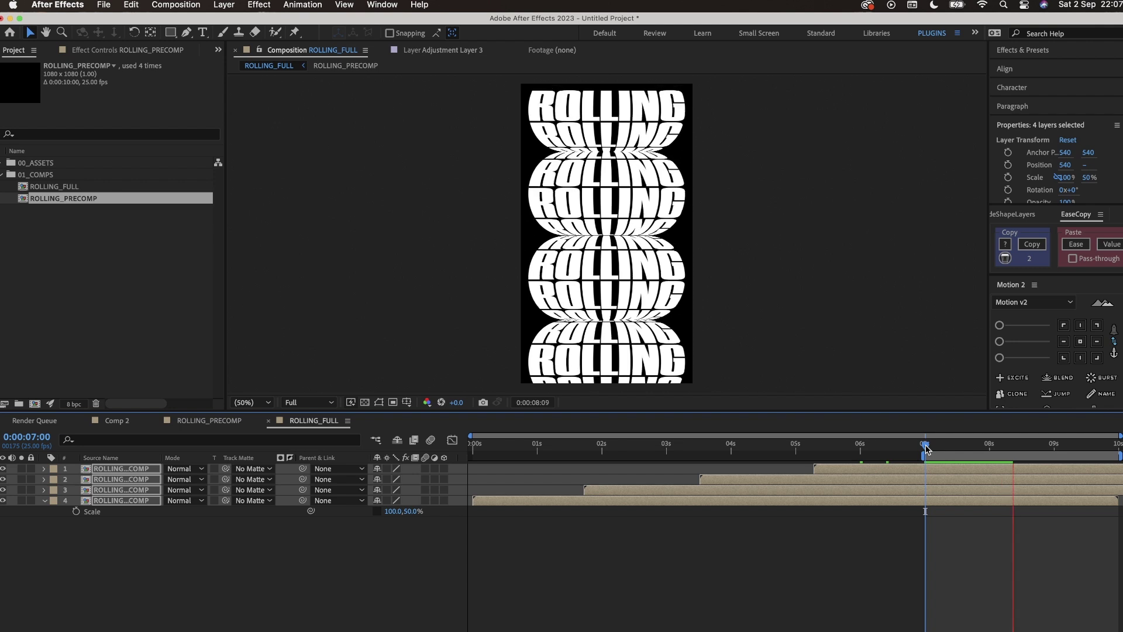
key(space)
key(space)
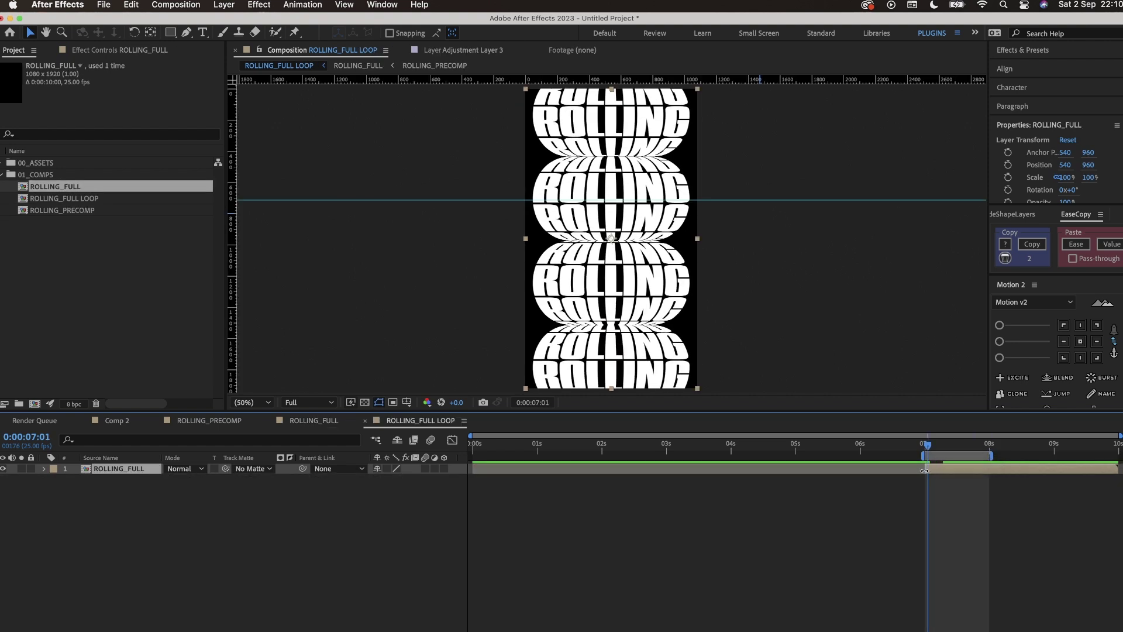
Trim the ROLLING_FULL layer's out point, extend its end toward 8 s, and set the work area to 0–10 s
key(alt+])
drag(930, 470, 491, 468)
drag(955, 455, 470, 458)
drag(538, 456, 1120, 456)
Duplicate the ROLLING_FULL layer, offset the copy about one second later, and preview the loop
key(ctrl+d)
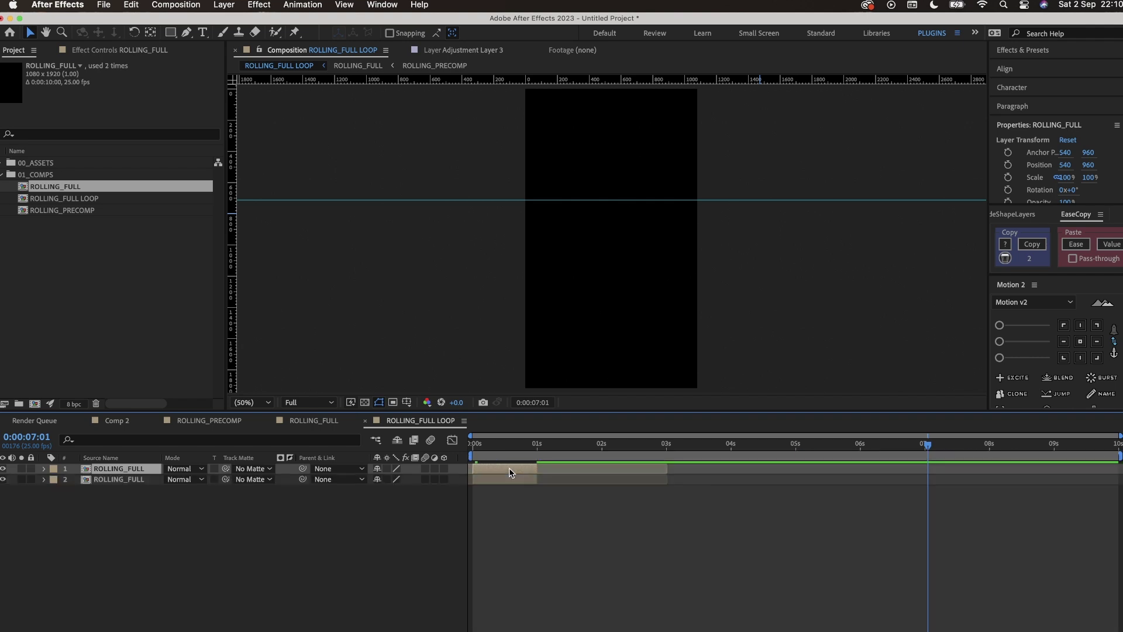
scroll(509, 468, up, 5)
drag(509, 468, 760, 475)
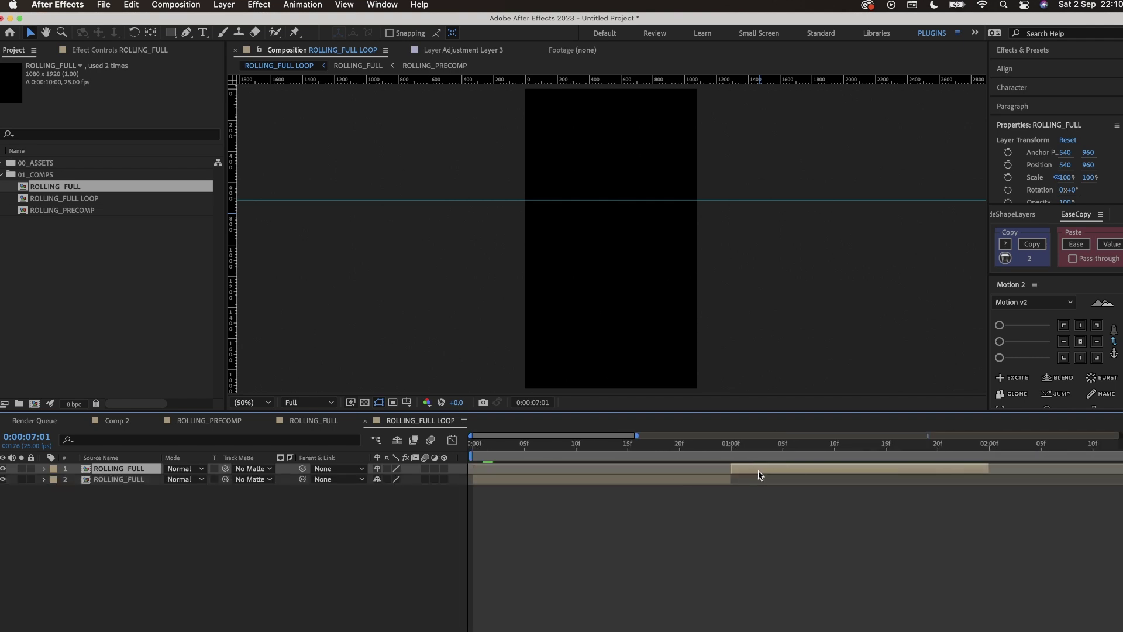
key(space)
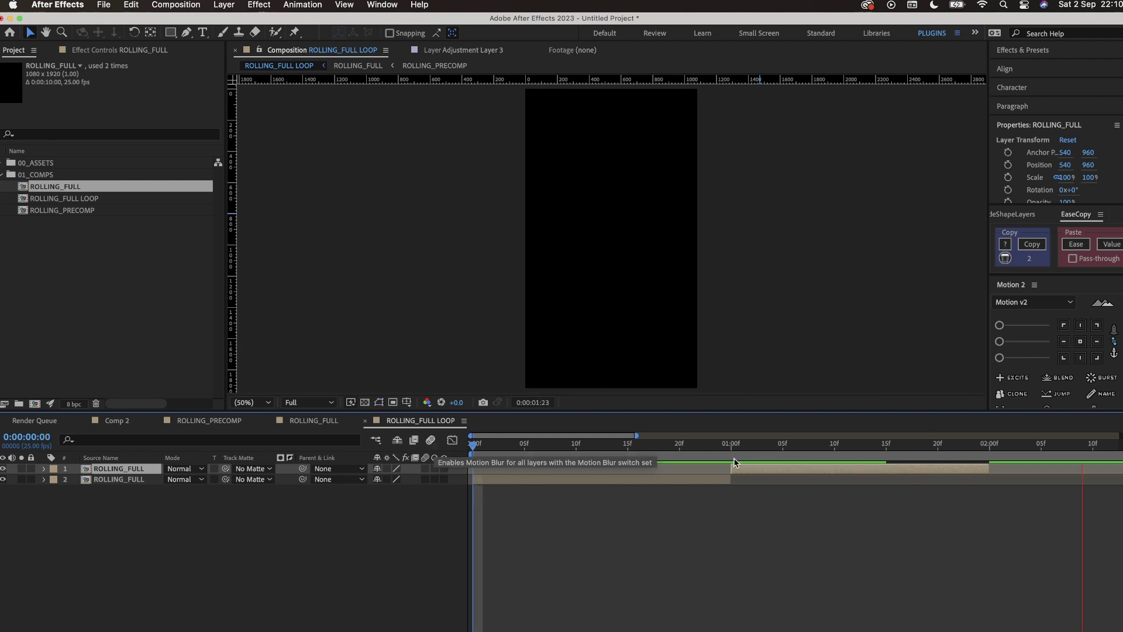
key(space)
key(minus)
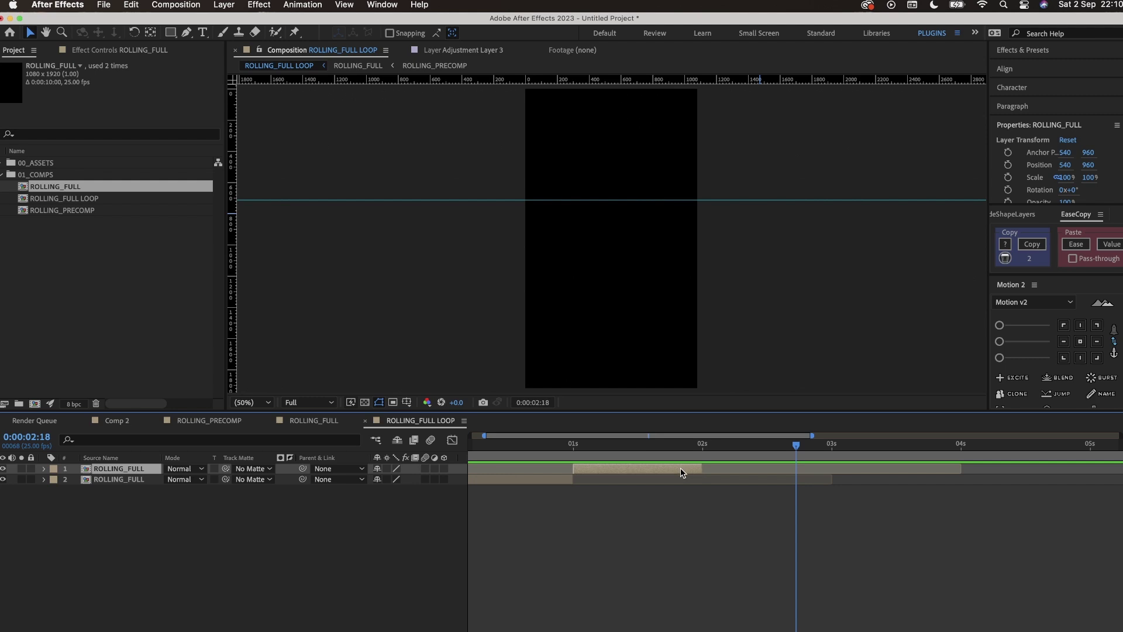
Add three more ROLLING_FULL duplicates, each starting a second later, up to about 4 seconds
key(ctrl+d)
drag(601, 470, 732, 474)
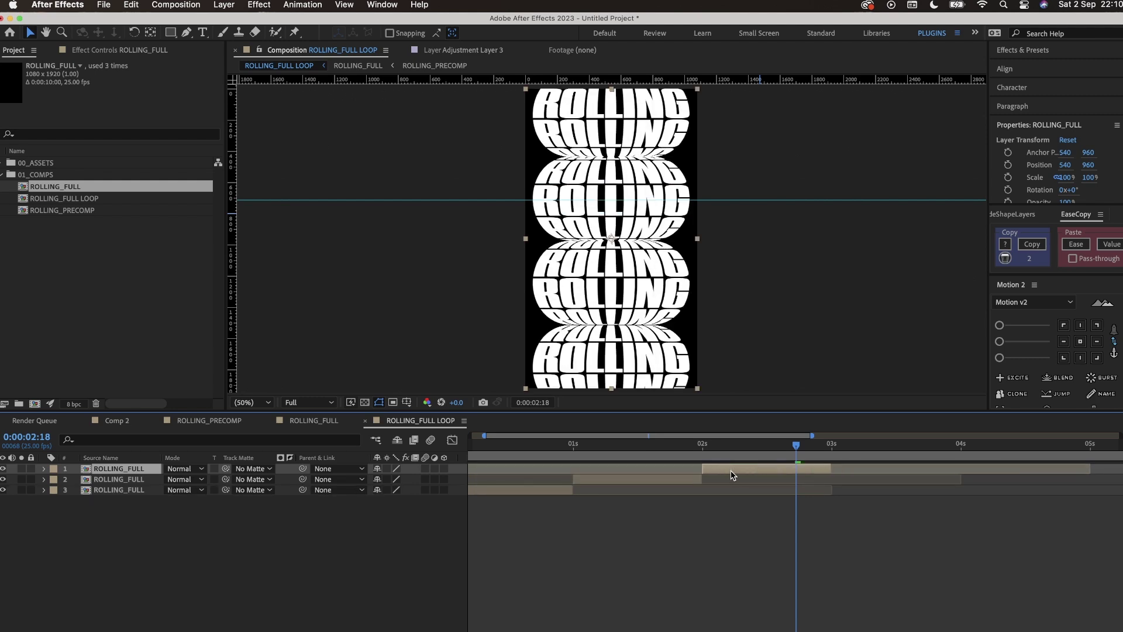
key(ctrl+d)
key(bracketleft)
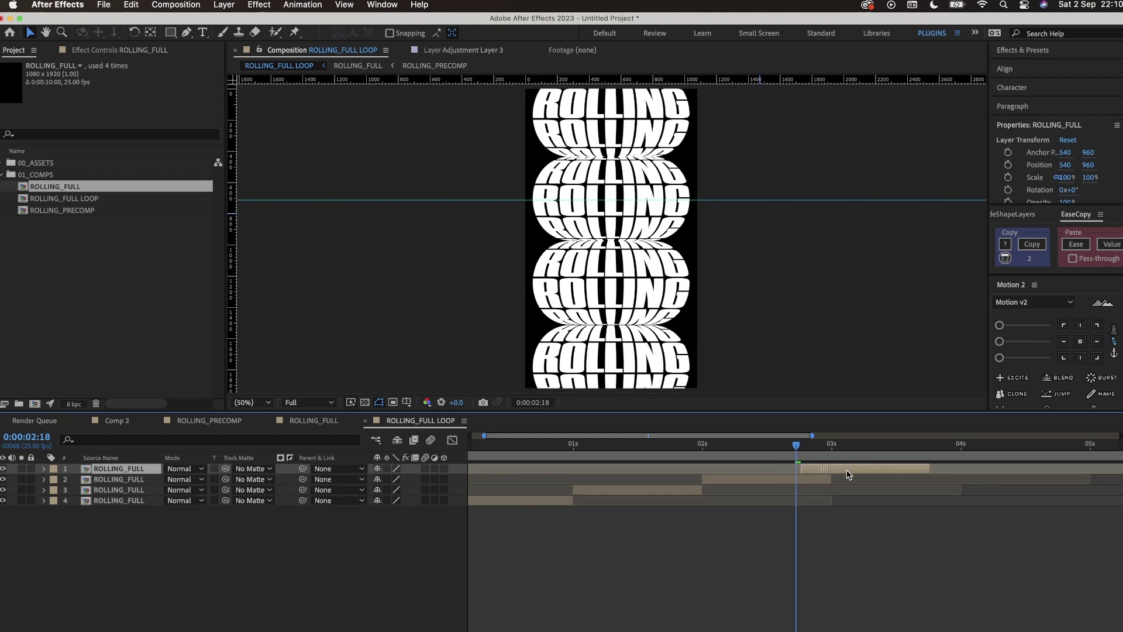
drag(866, 474, 867, 473)
key(ctrl+d)
drag(855, 468, 982, 475)
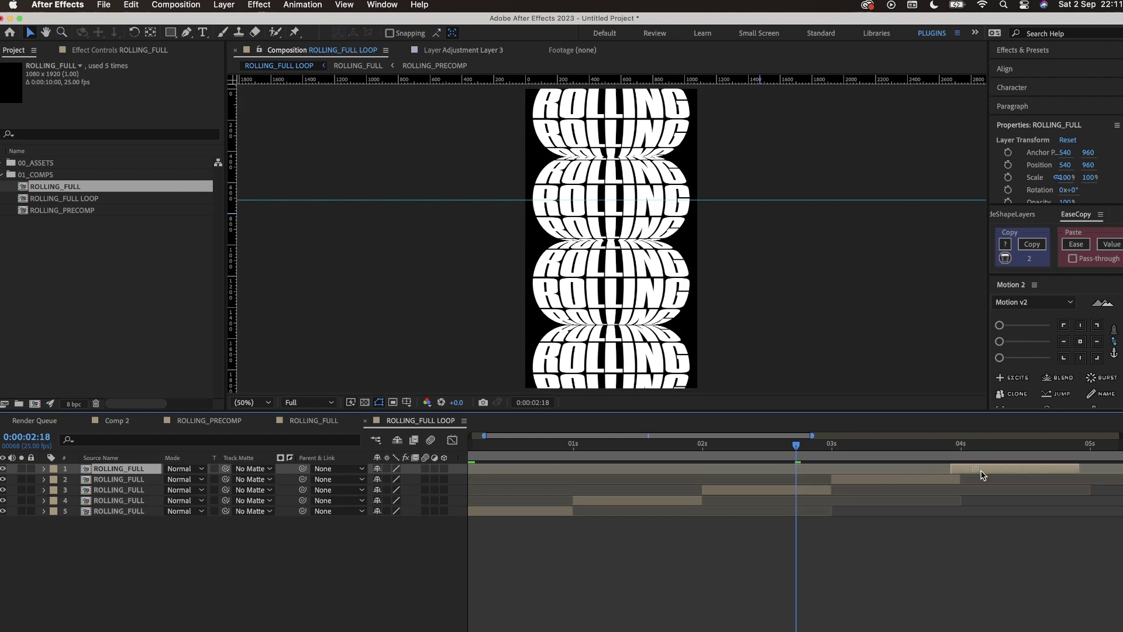
Duplicate layers 1–5, shift the copies 5 seconds later, and preview the full staggered loop
scroll(987, 475, right, 2)
scroll(986, 474, right, 10)
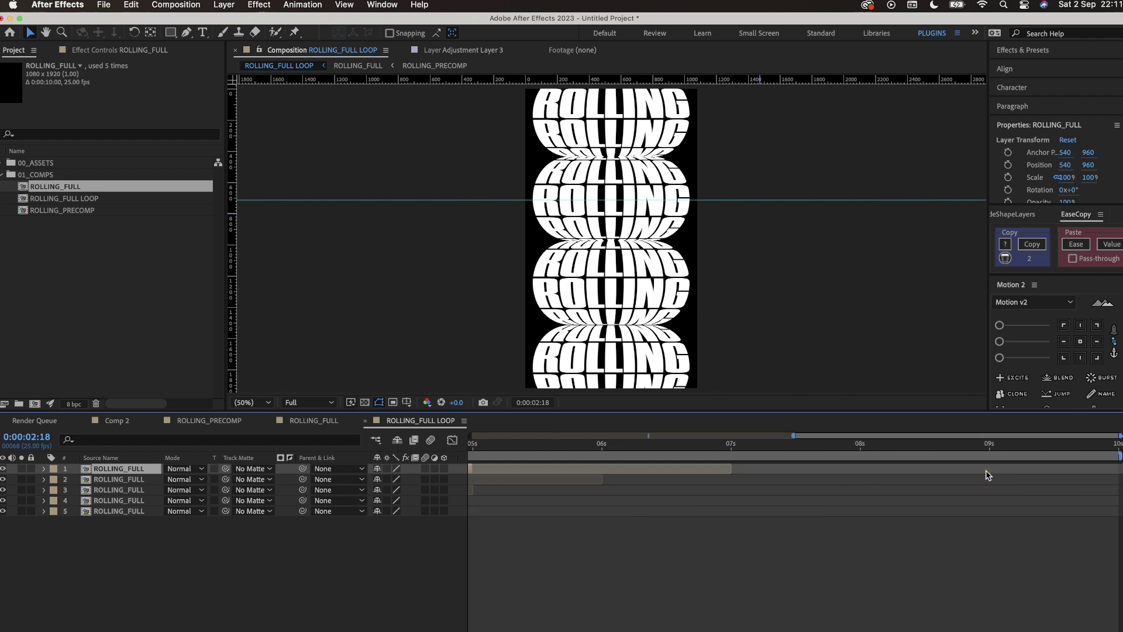
scroll(987, 475, down, 5)
scroll(564, 491, down, 3)
scroll(536, 505, left, 4)
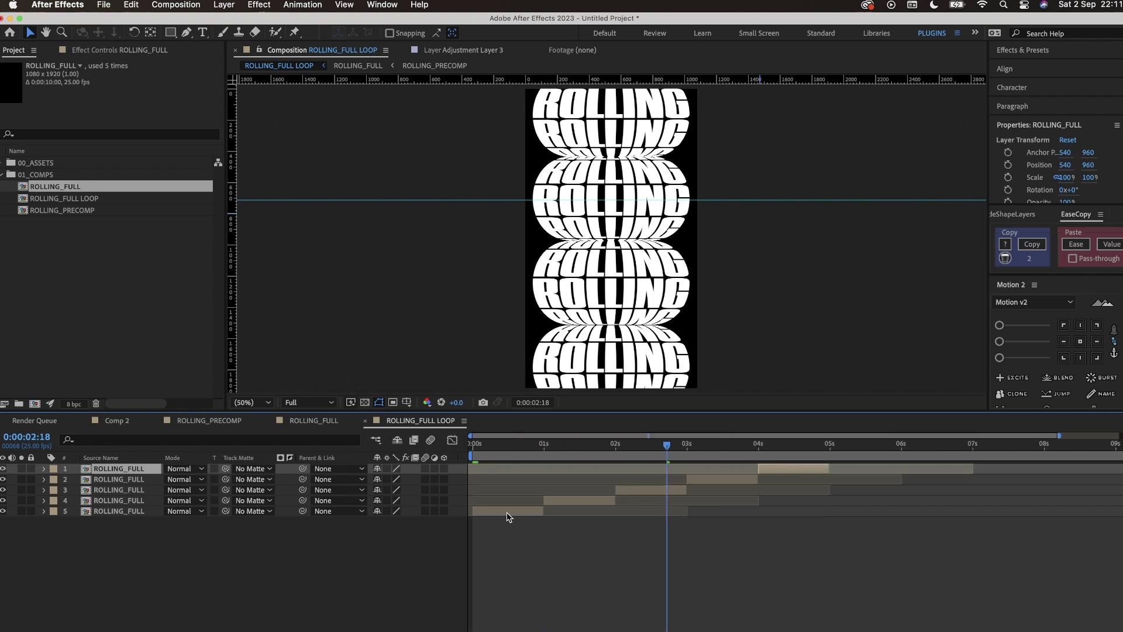
shift+click(509, 513)
key(super+d)
drag(509, 517, 865, 513)
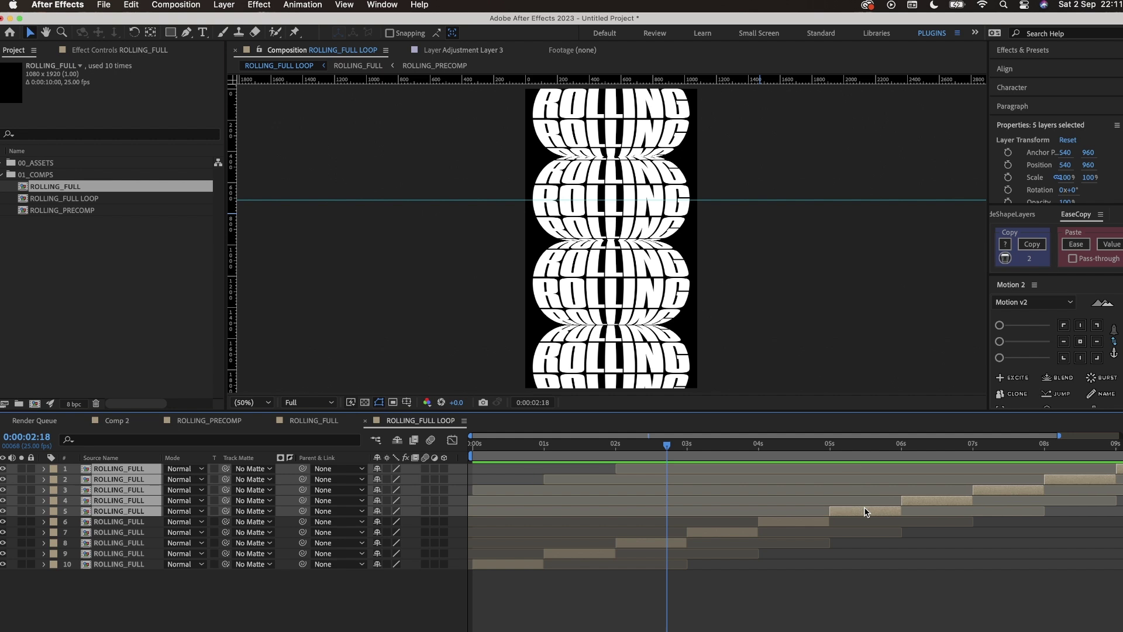
scroll(866, 512, right, 2)
key(space)
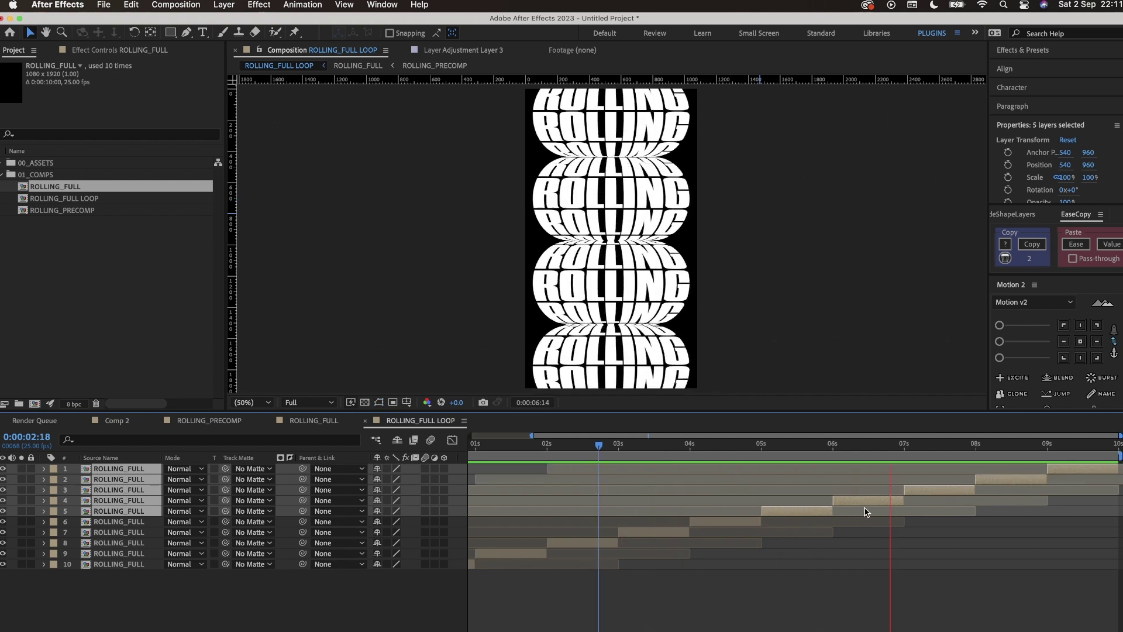
key(space)
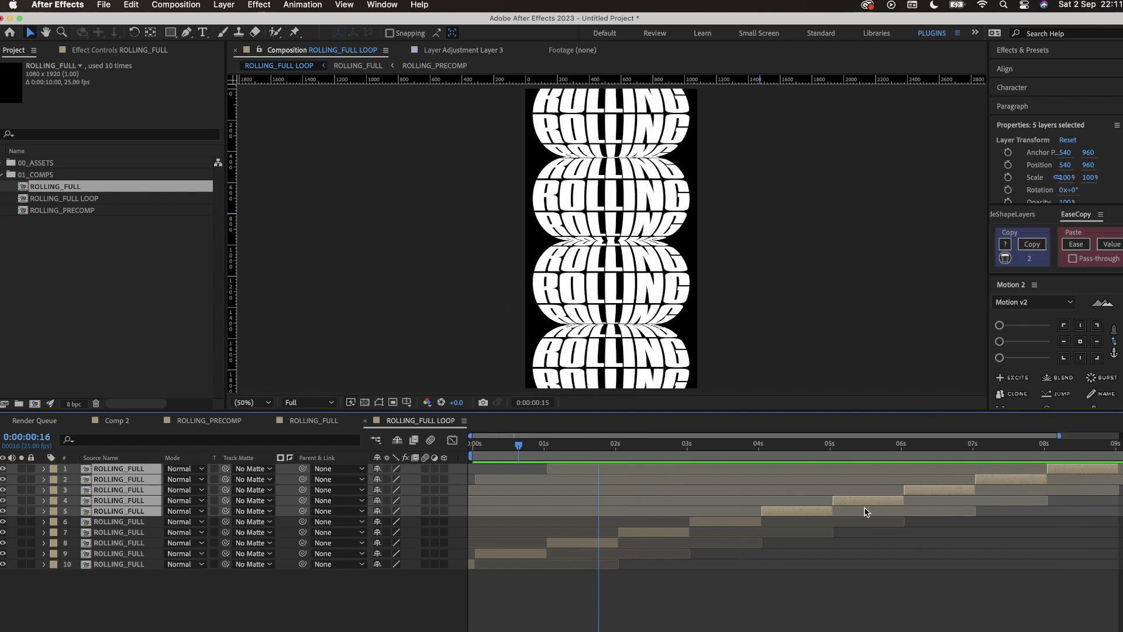